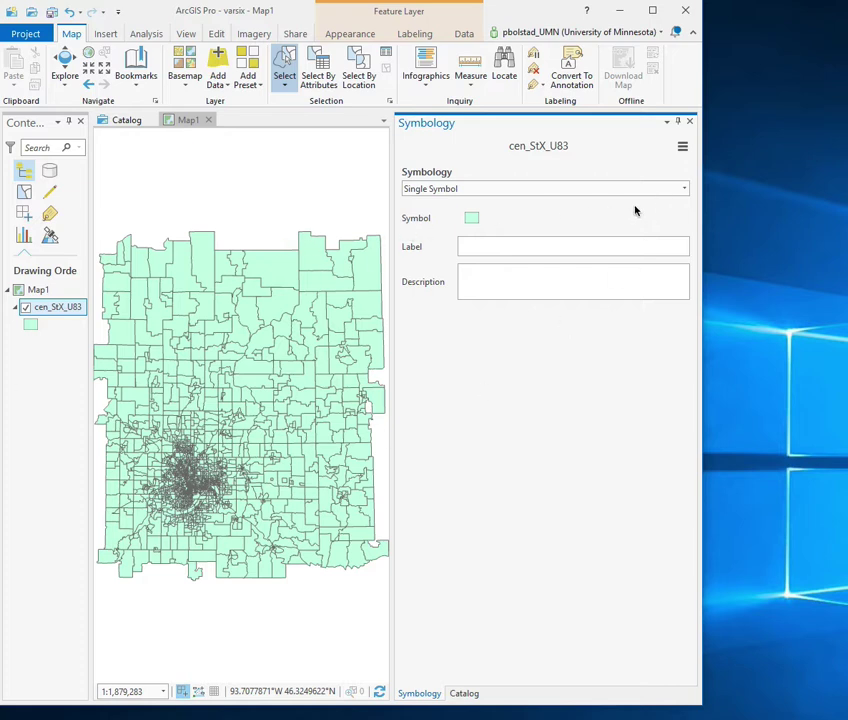
Step: Symbolize the cen_StX_U83 layer with Graduated Colors on the pden_psqkm field
left_click(685, 193)
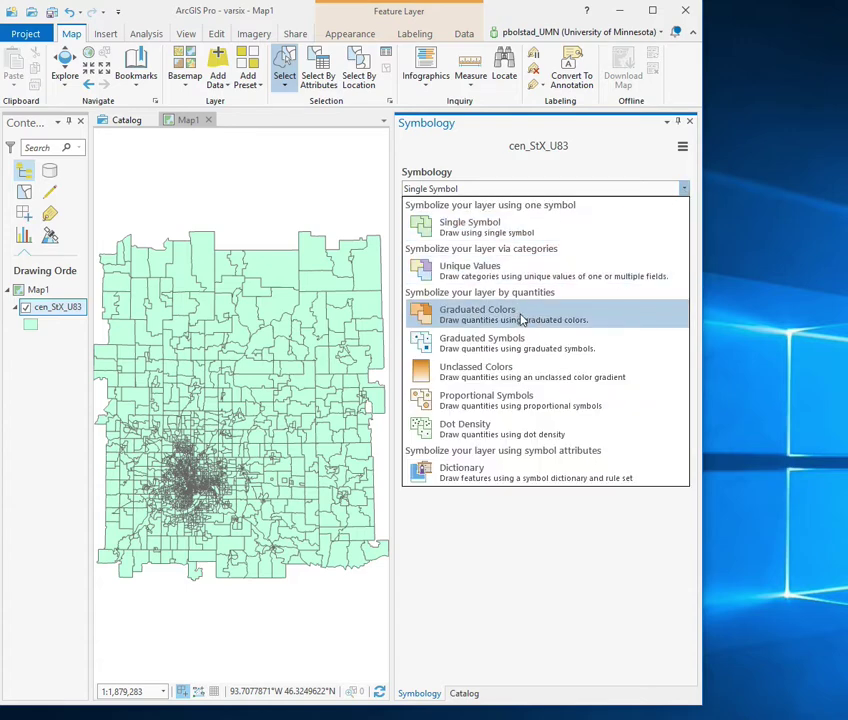
left_click(521, 318)
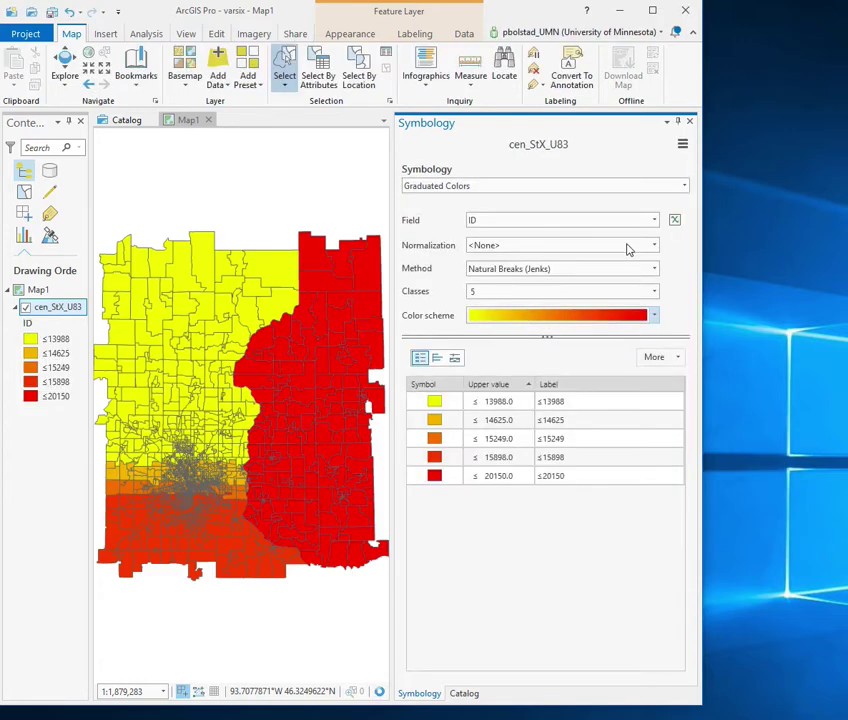
left_click(653, 220)
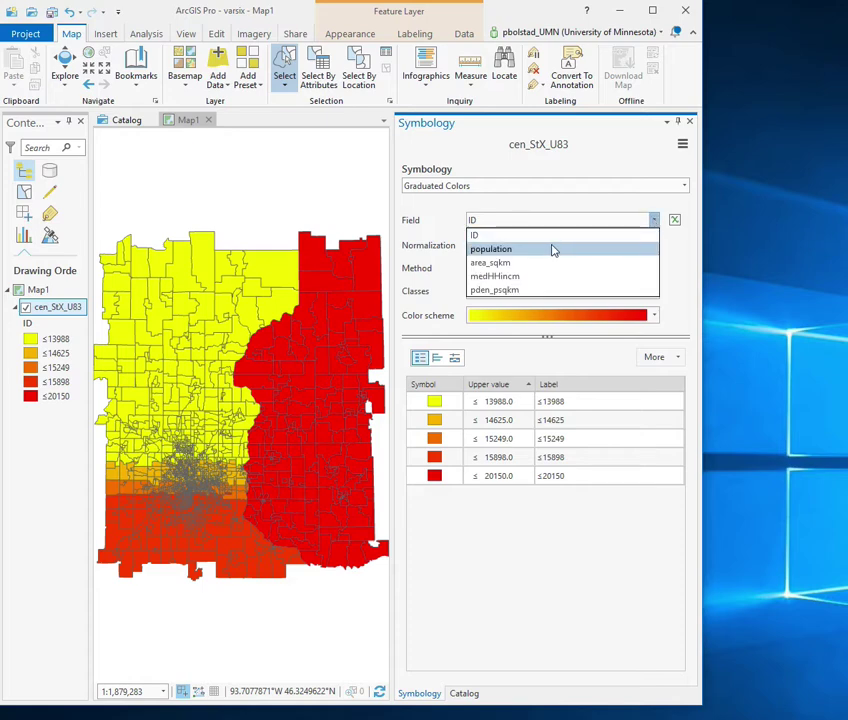
left_click(529, 290)
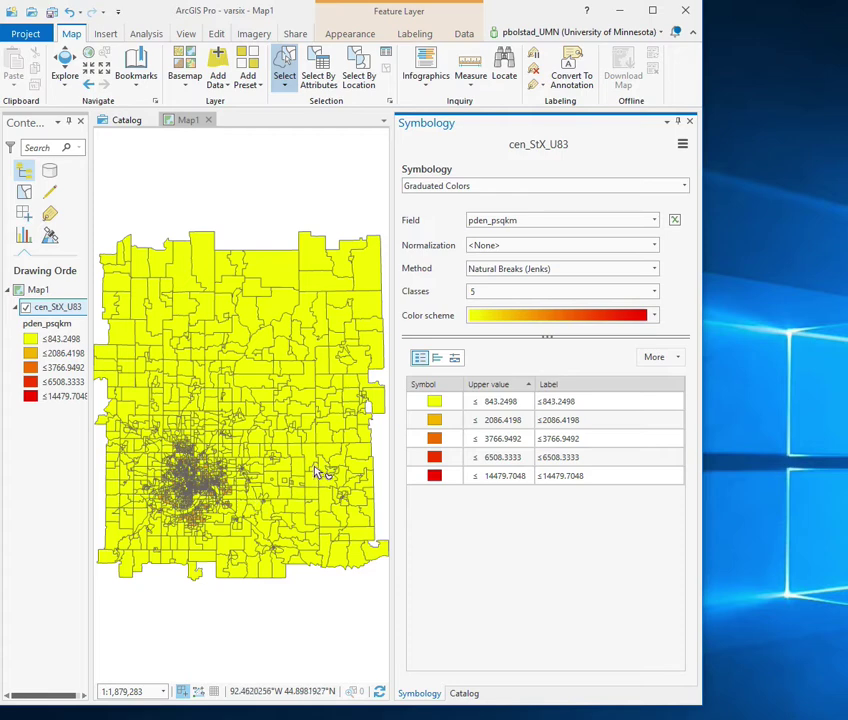
Step: Switch the classification method to Geometric Interval and select rows in the class table
left_click(654, 270)
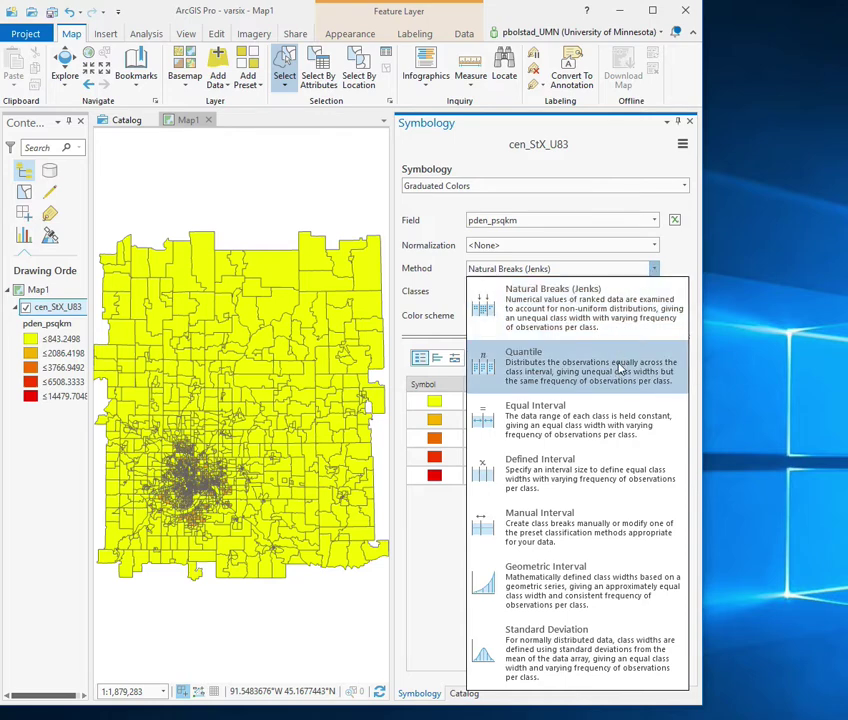
left_click(561, 570)
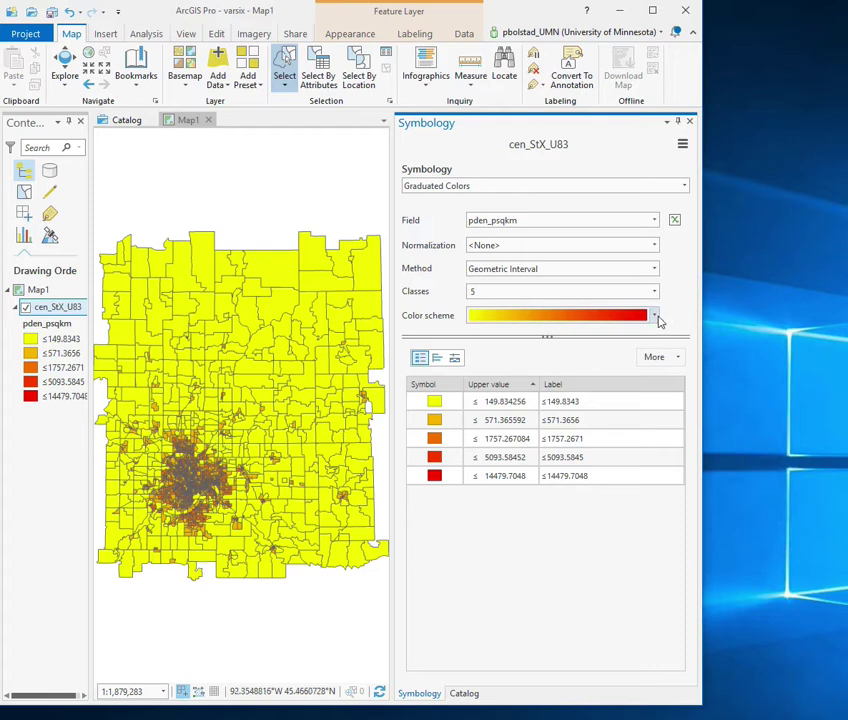
left_click(488, 401)
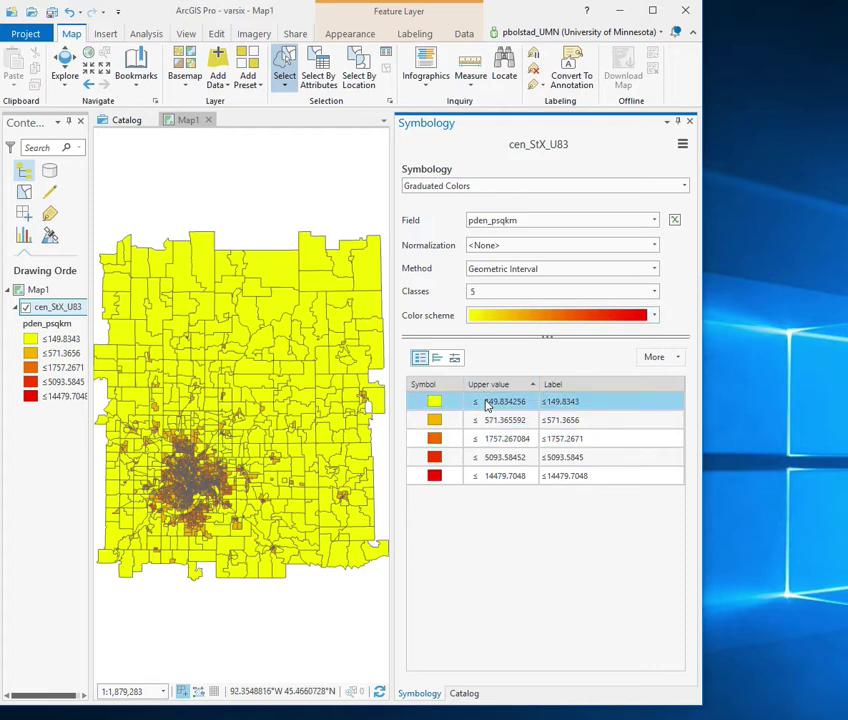
left_click(490, 478)
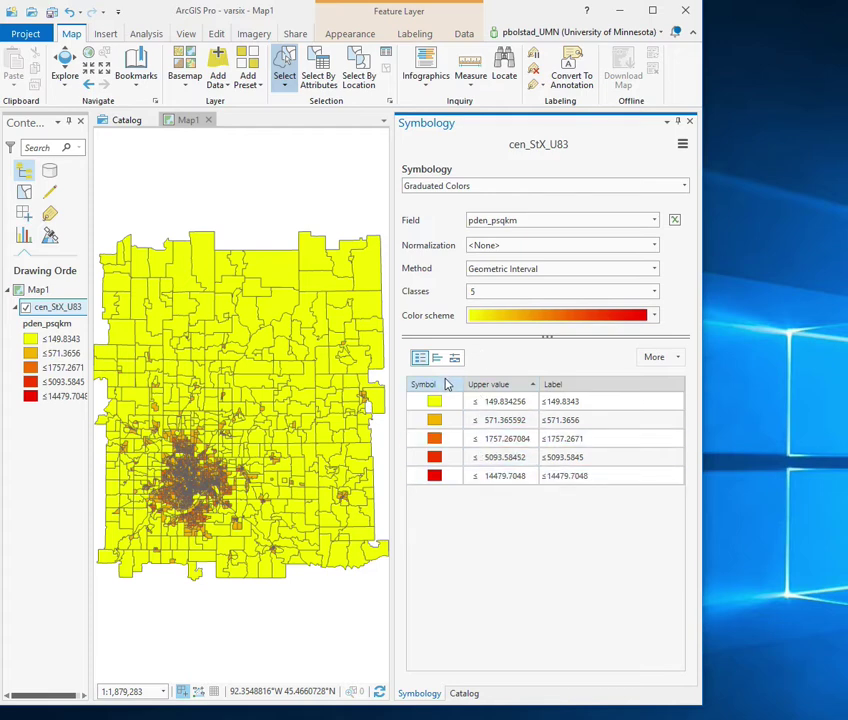
Step: Open the cen_StX_U83 attribute table and widen its columns
right_click(60, 309)
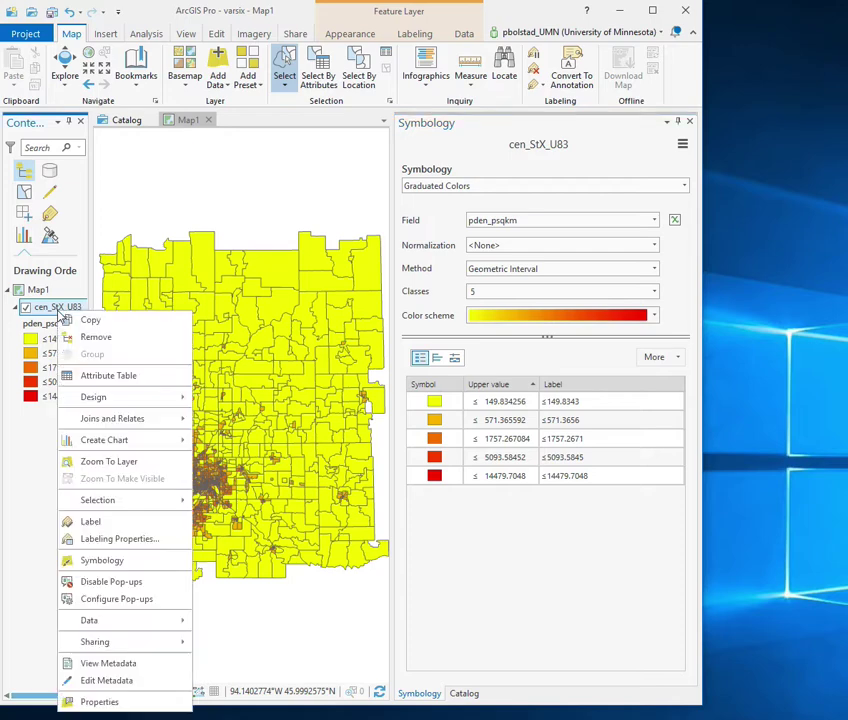
left_click(92, 375)
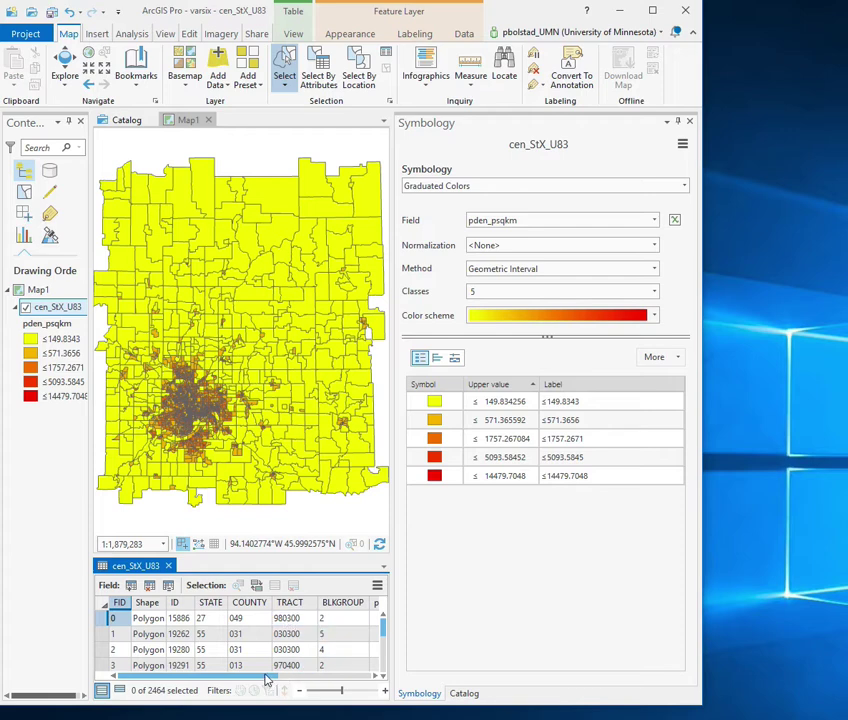
left_click_drag(266, 678, 376, 678)
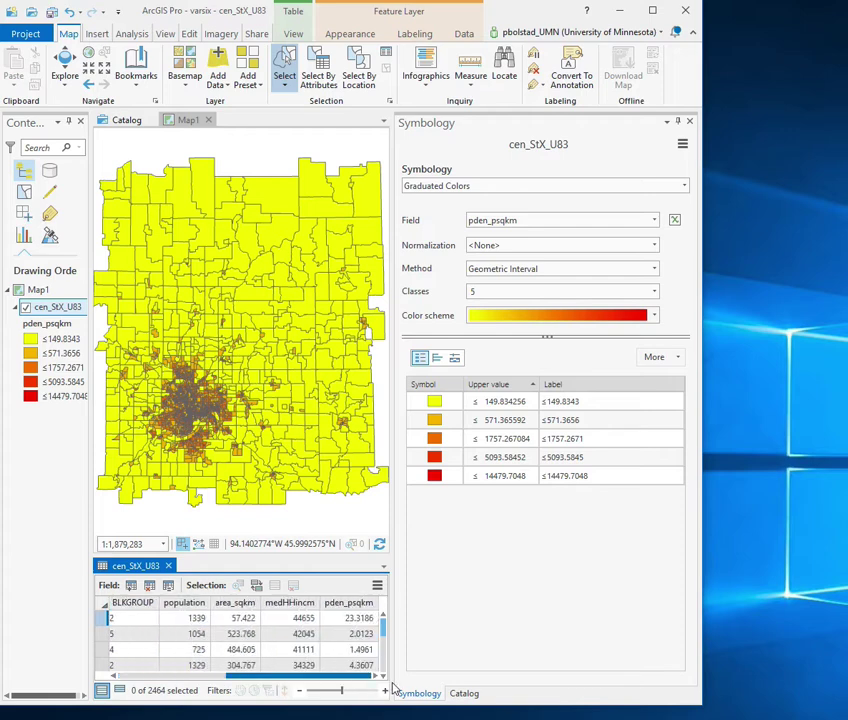
Step: Chart the pden_psqkm distribution histogram, enlarge it to inspect, then close it
right_click(342, 606)
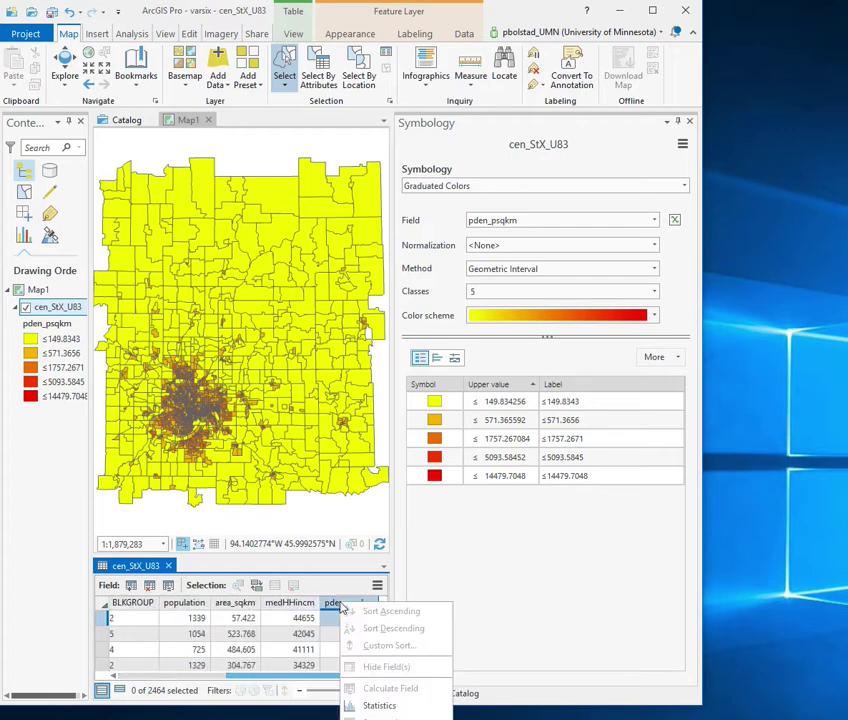
left_click(379, 705)
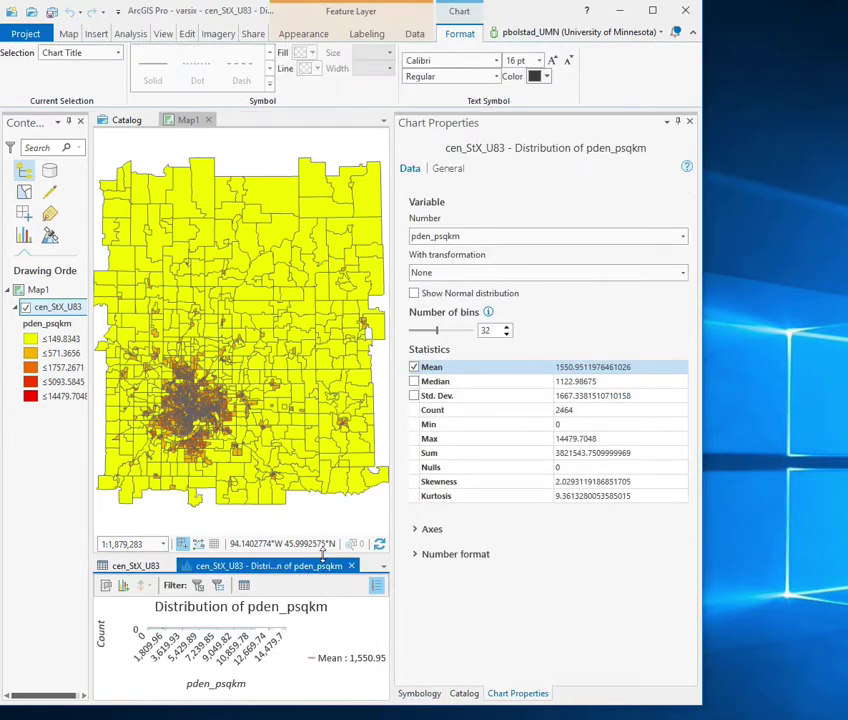
left_click_drag(322, 556, 320, 300)
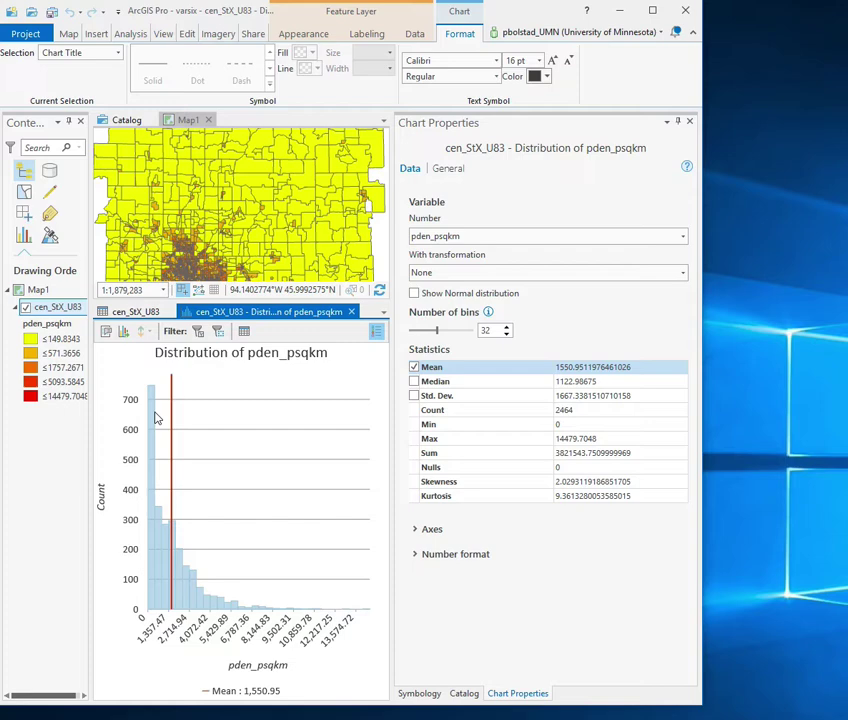
left_click(352, 313)
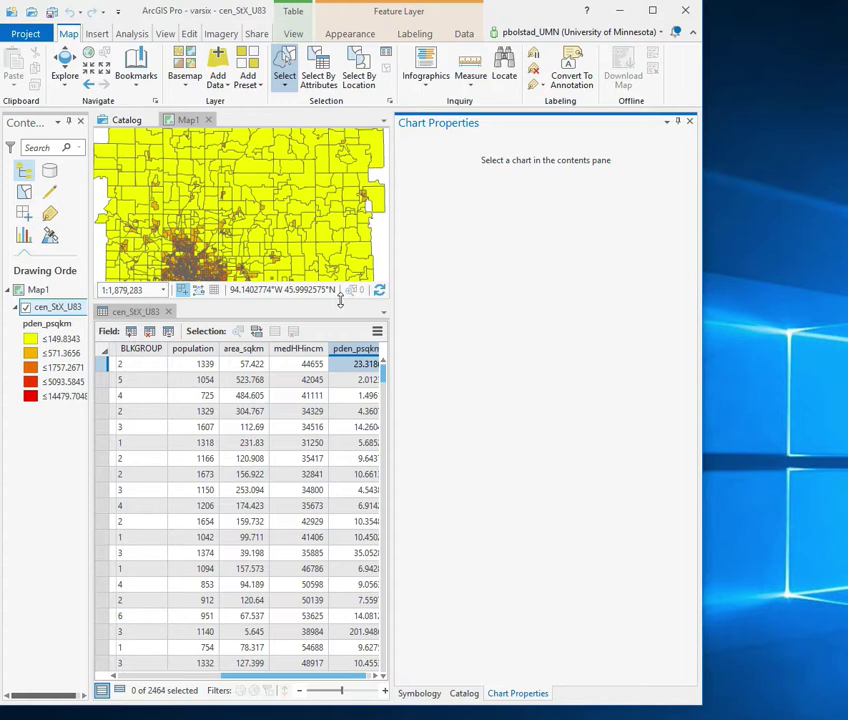
Step: Shrink the table and set the symbology to Quantile with 10 classes
left_click_drag(340, 300, 343, 617)
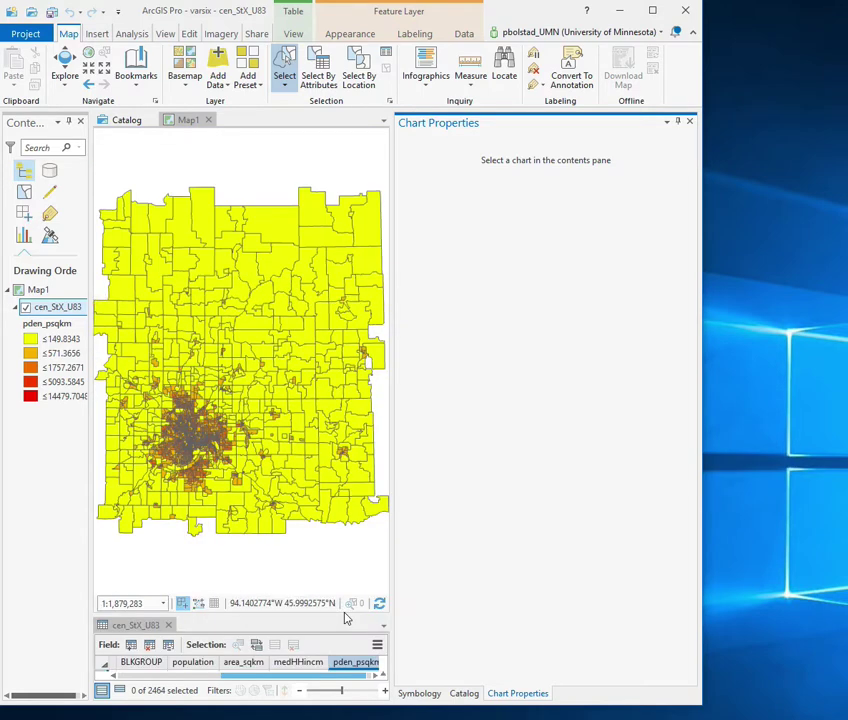
left_click(414, 694)
left_click(654, 270)
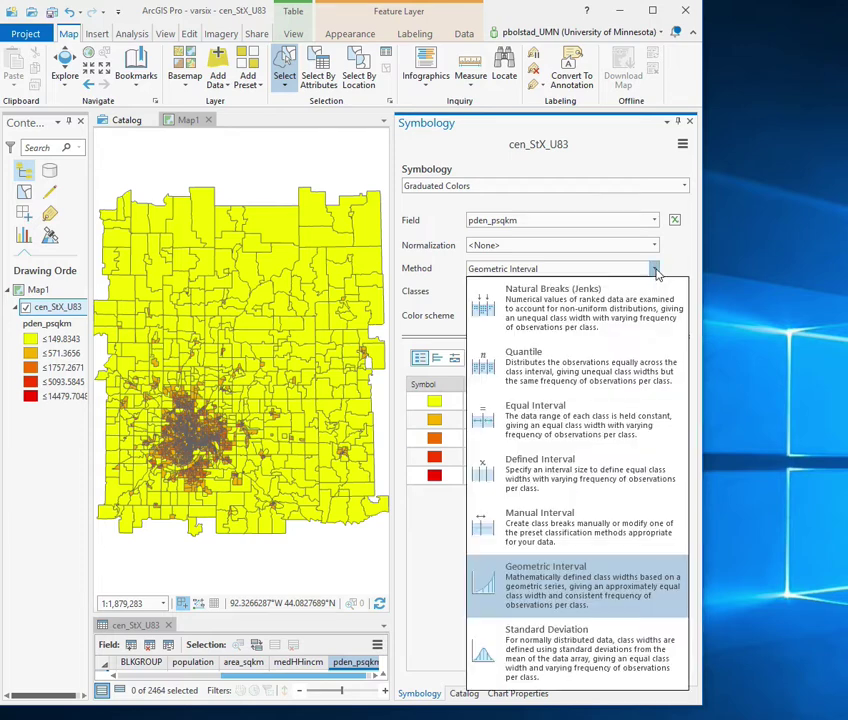
left_click(585, 362)
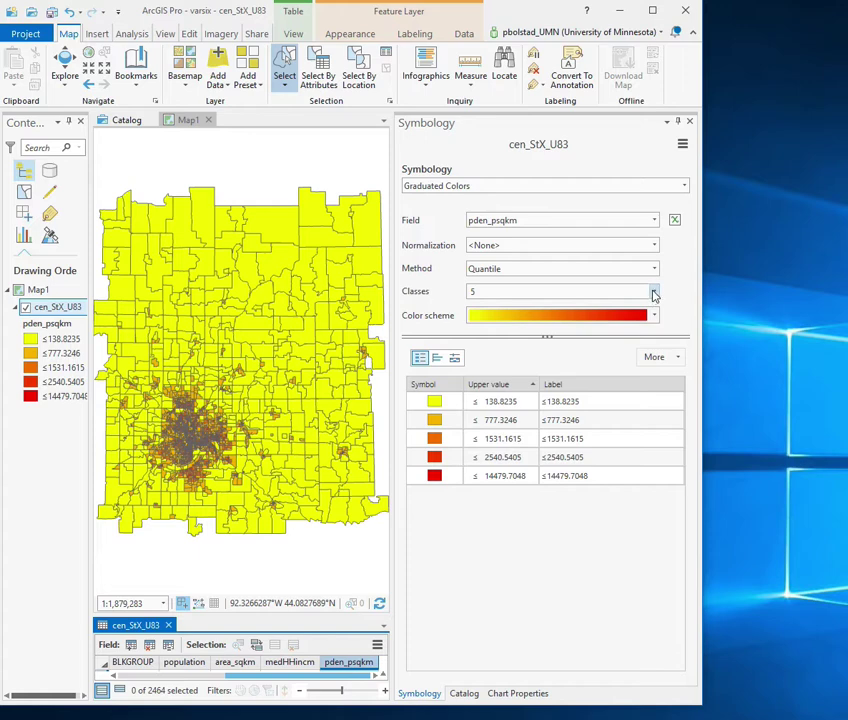
left_click(655, 292)
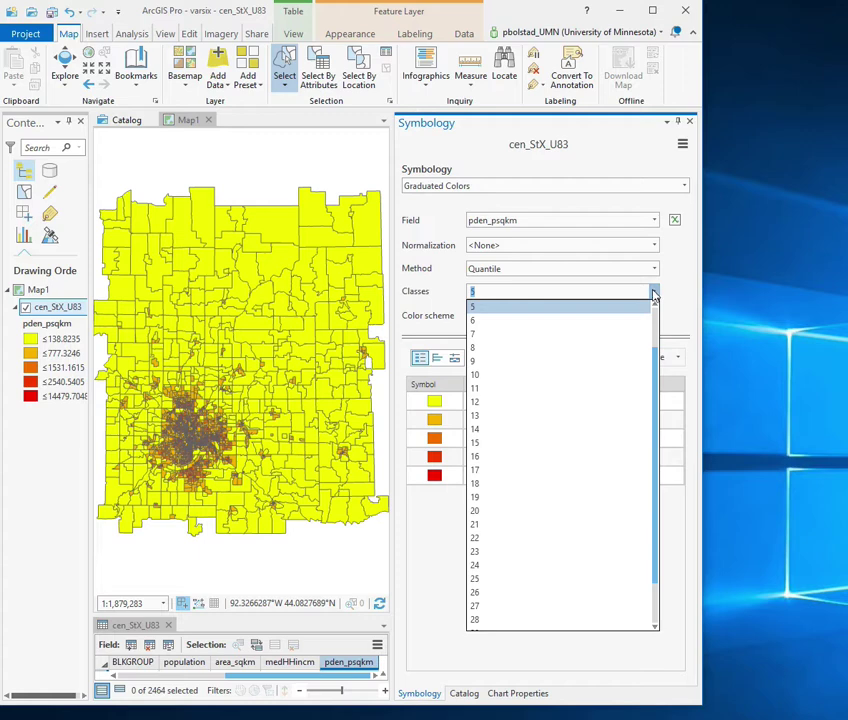
left_click(587, 375)
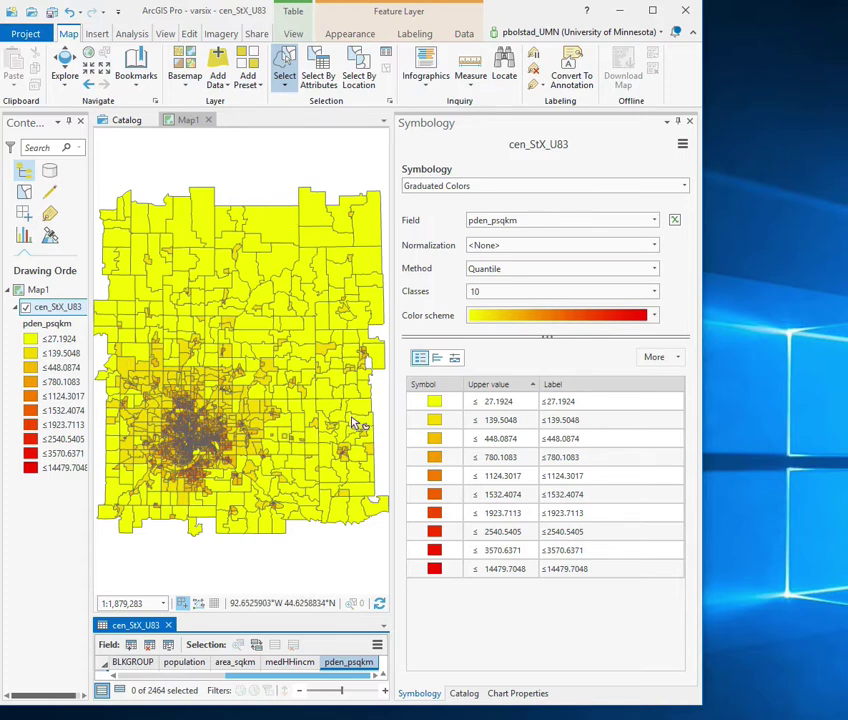
Step: Select all ten classes and set their symbol outline colour to No color
left_click(437, 403)
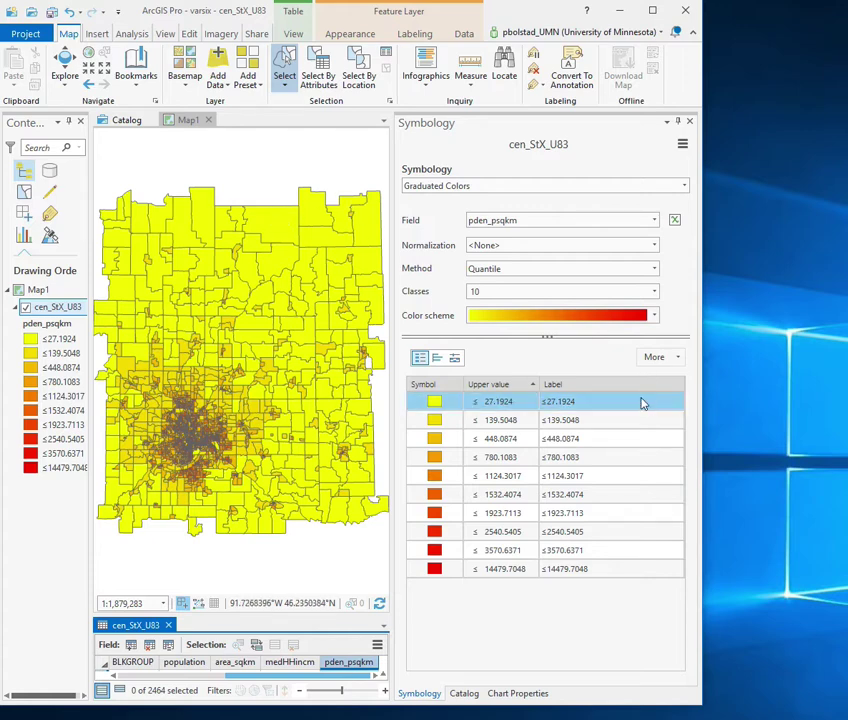
left_click(601, 406)
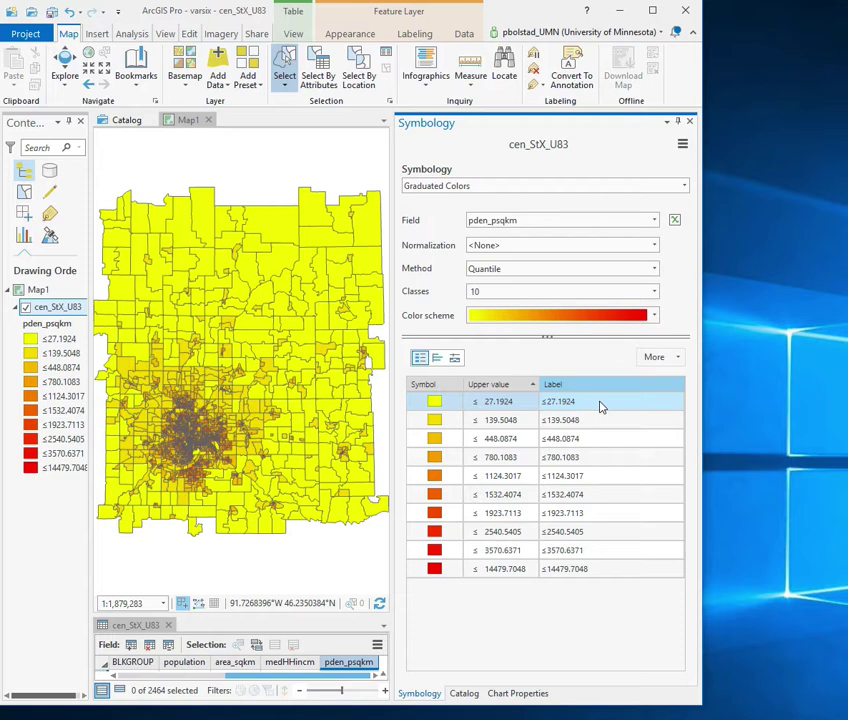
left_click(601, 571, "shift")
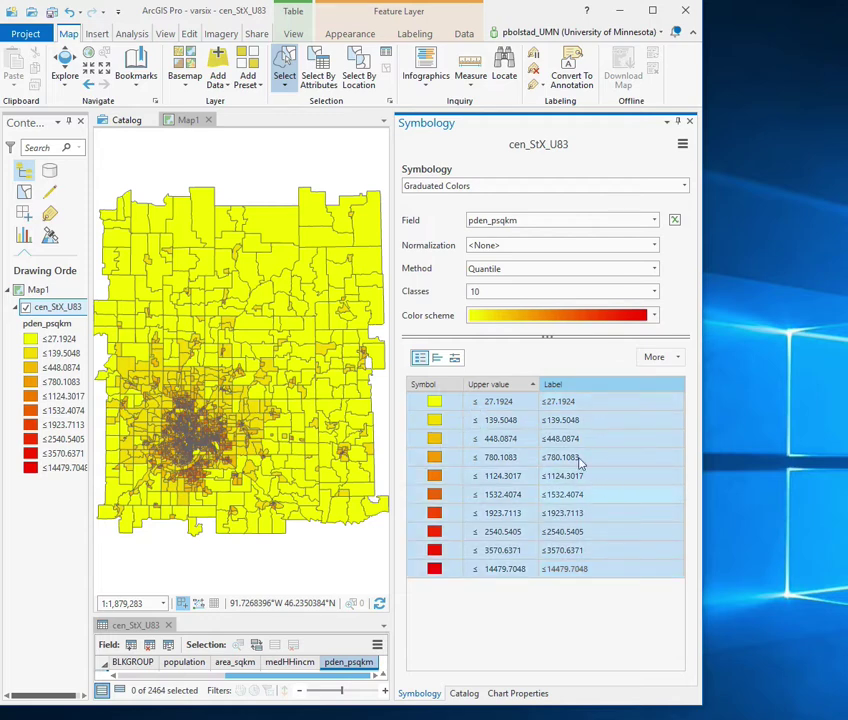
right_click(603, 403)
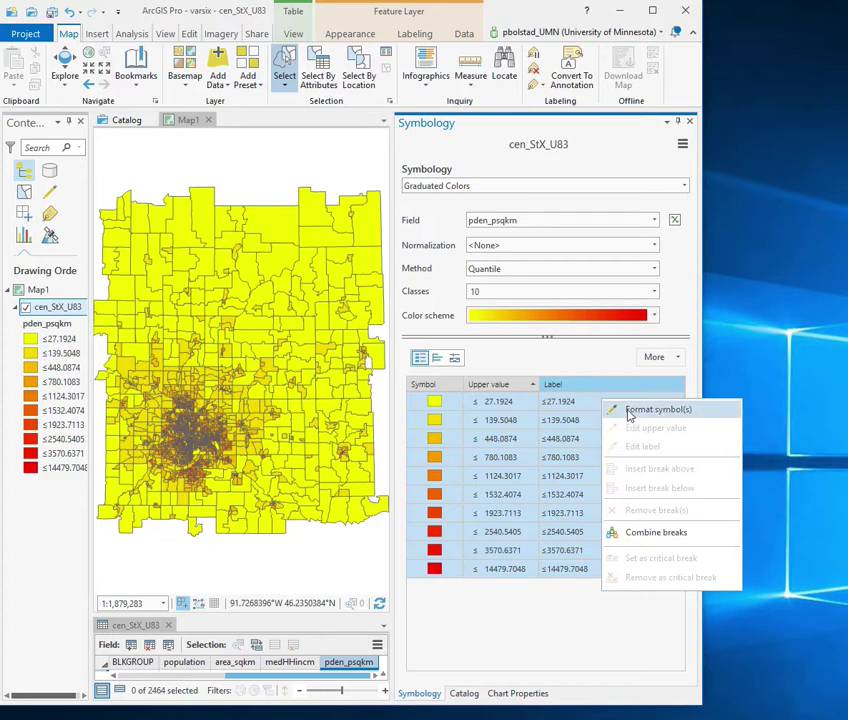
left_click(630, 412)
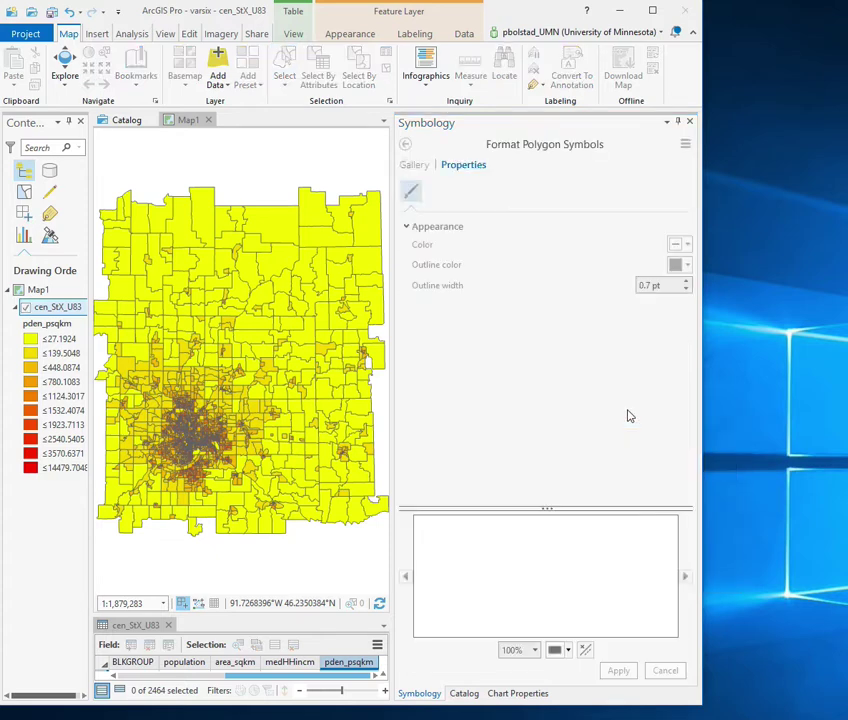
left_click(686, 266)
left_click(692, 287)
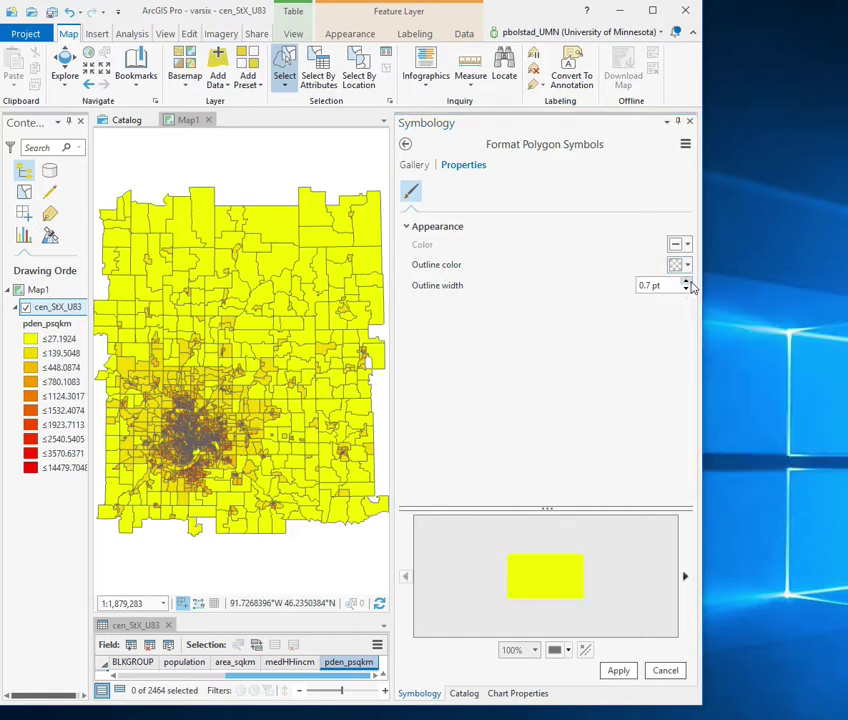
left_click(618, 670)
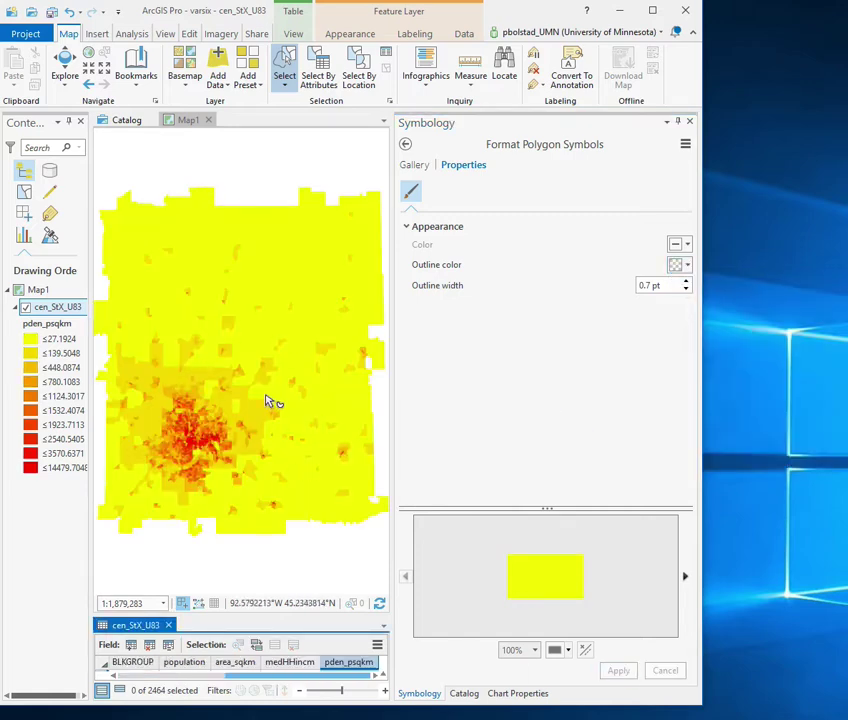
left_click(405, 144)
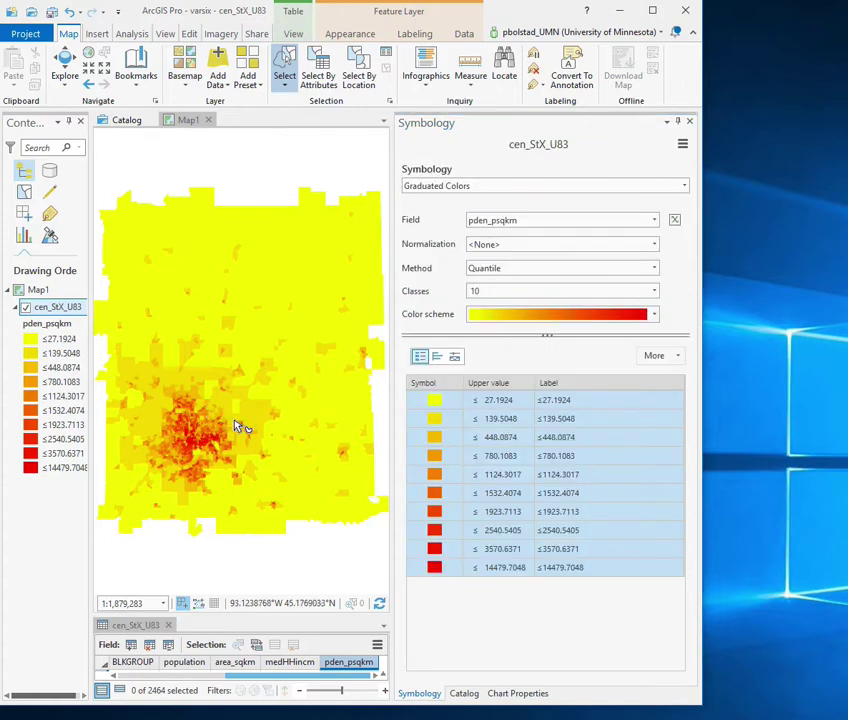
Step: Apply the cyan-to-magenta colour scheme to the density classes
left_click(655, 316)
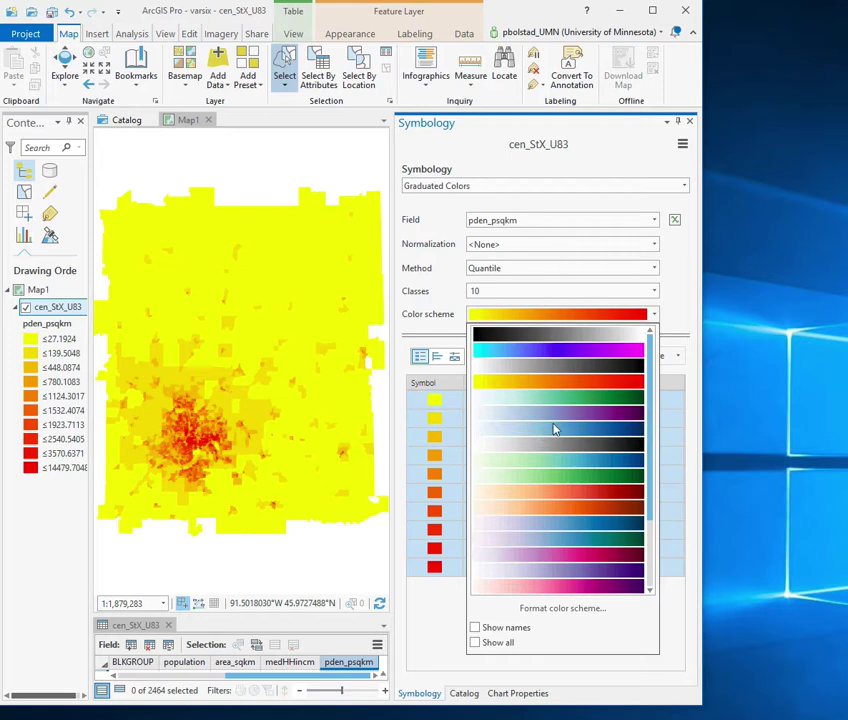
left_click(562, 350)
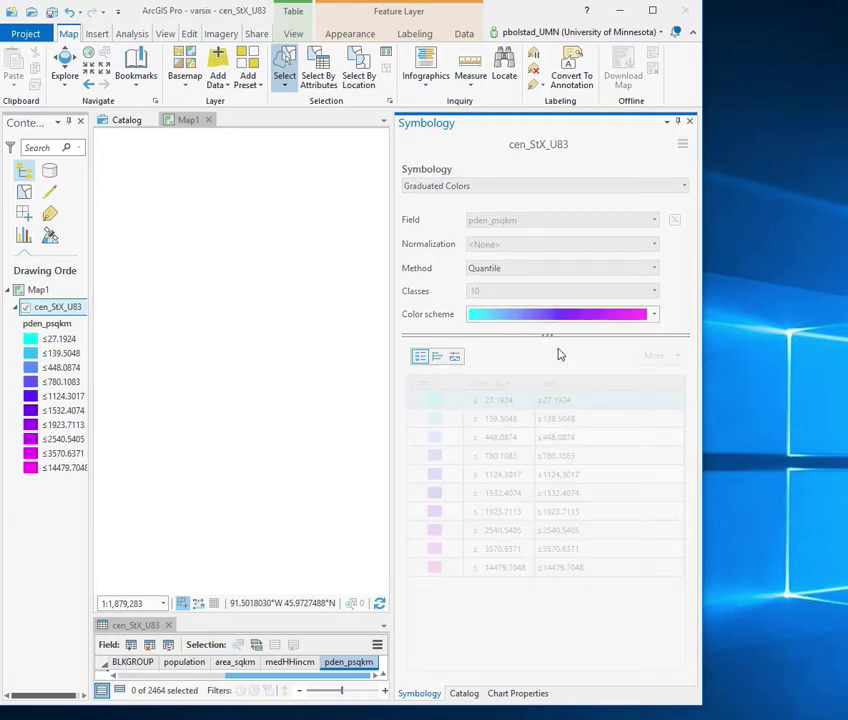
left_click(654, 318)
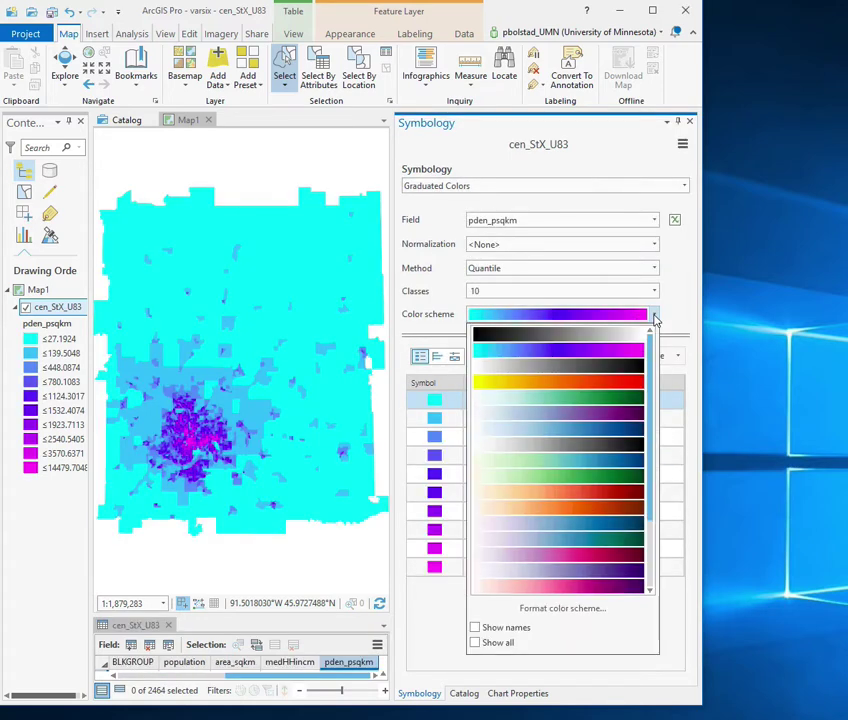
left_click(561, 609)
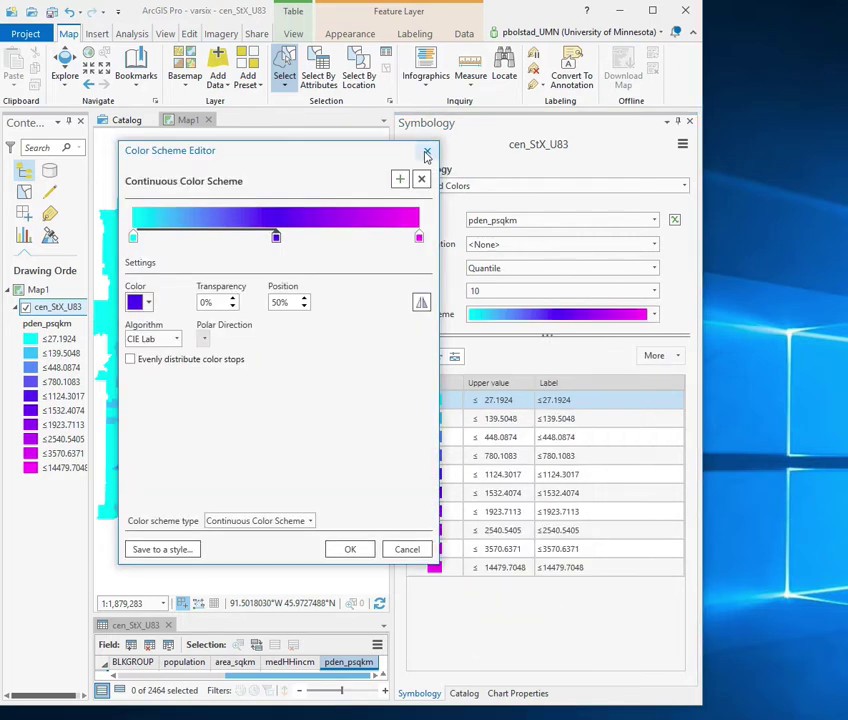
left_click(427, 151)
Step: Recolour the ramp's middle stop yellow-green and apply the edited scheme
left_click(655, 316)
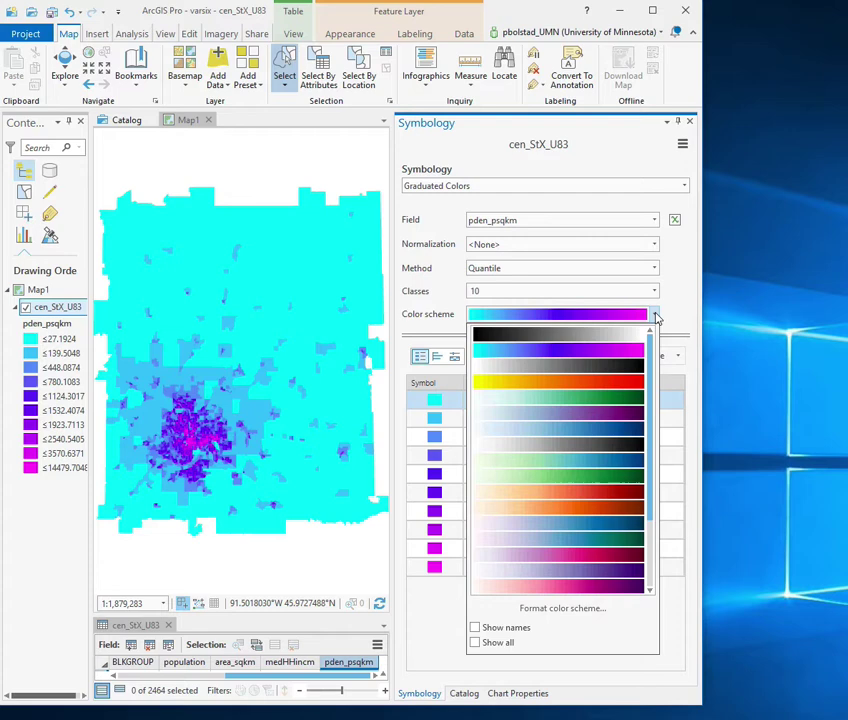
left_click(566, 609)
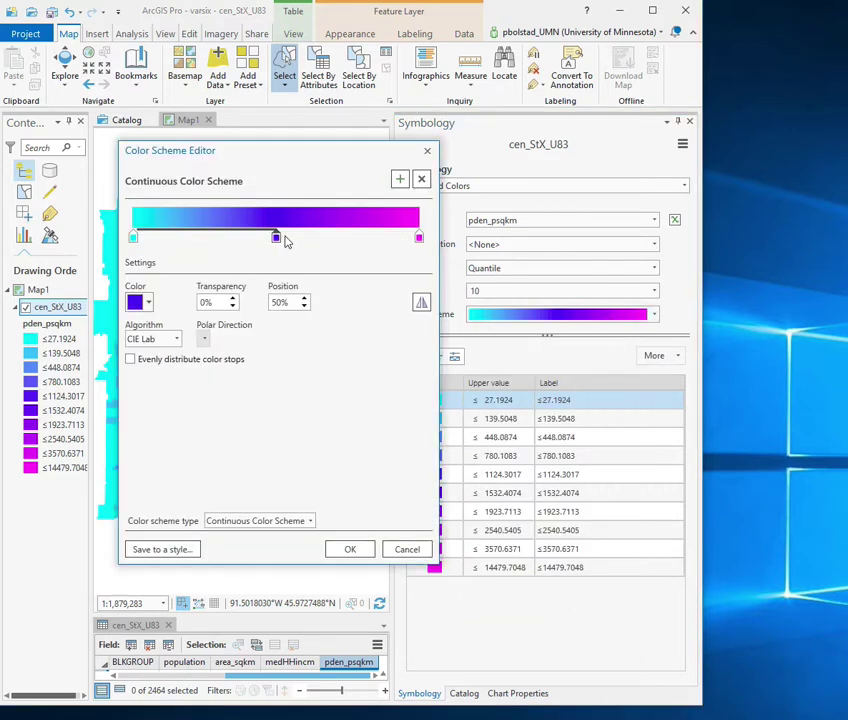
mouse_move(277, 245)
left_click(148, 302)
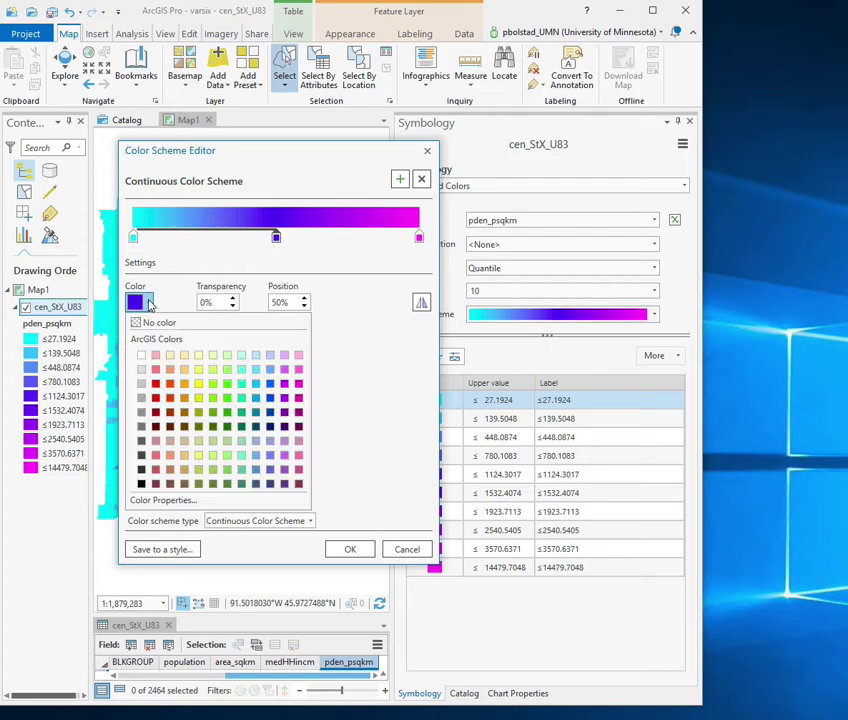
left_click(213, 372)
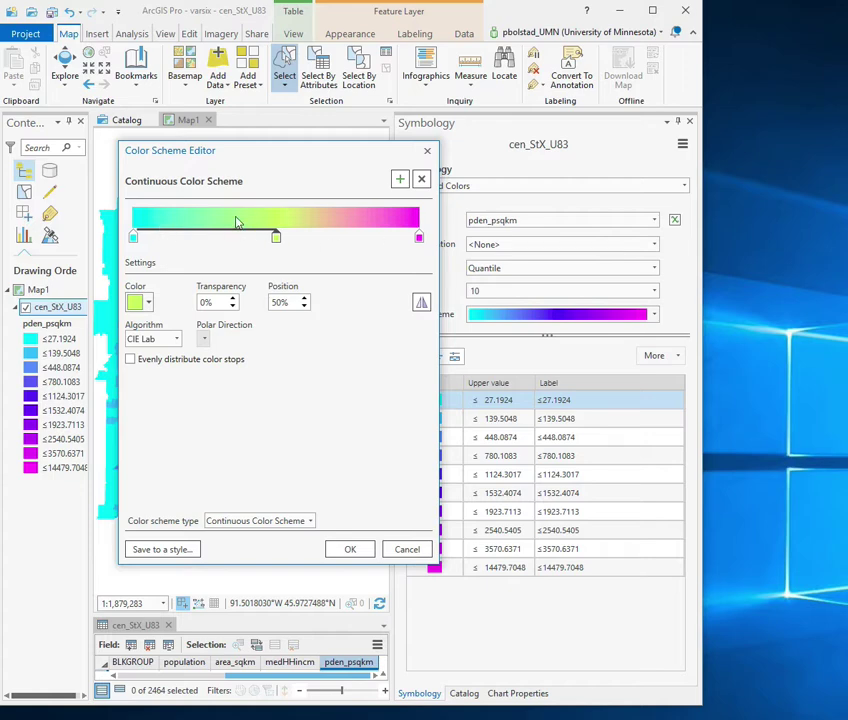
left_click(352, 549)
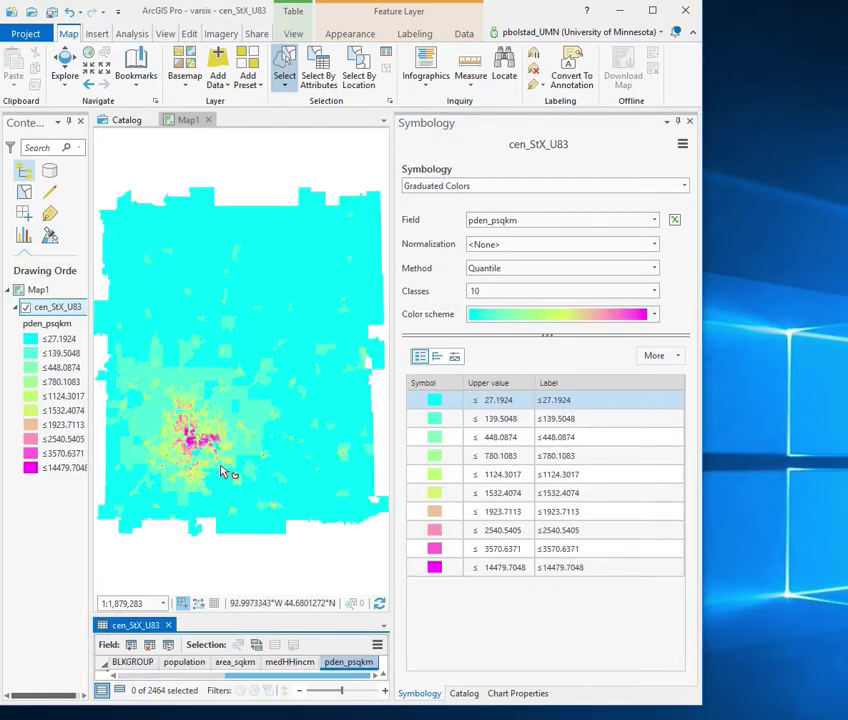
Step: Switch to the yellow-to-red scheme and recolour its starting stop lime green
left_click(653, 318)
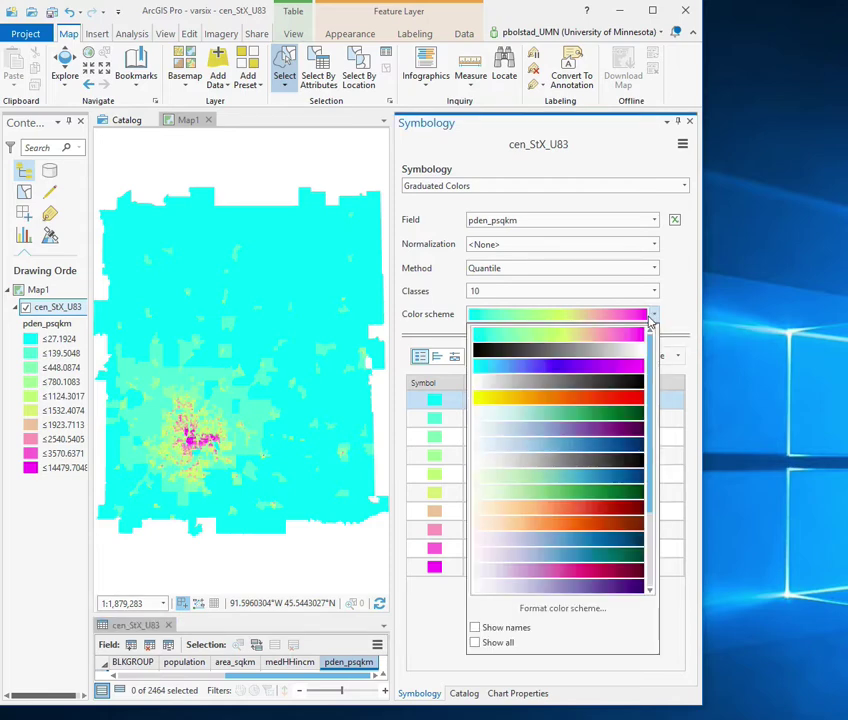
left_click(578, 398)
left_click(653, 318)
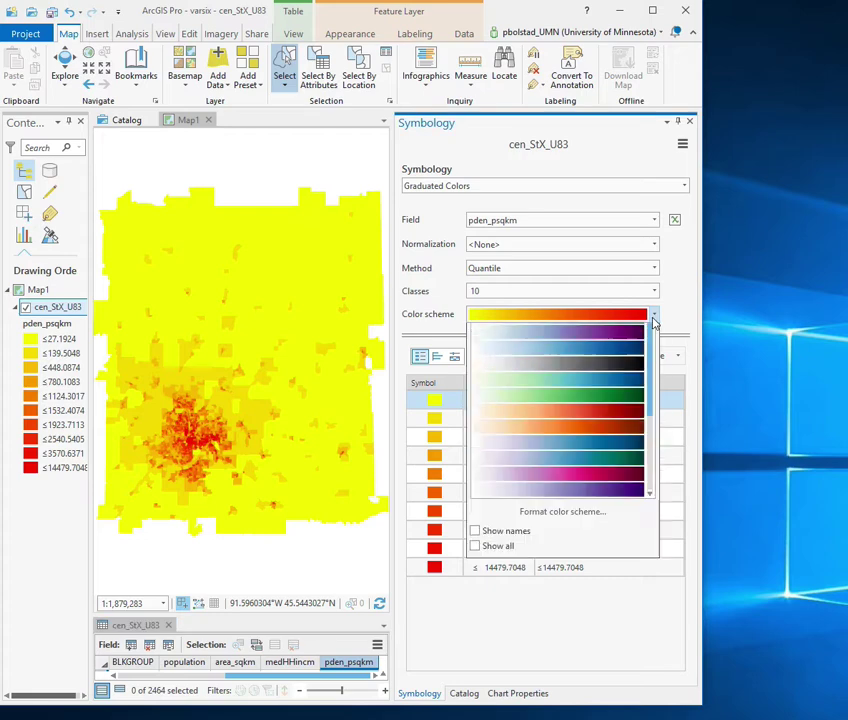
left_click(590, 608)
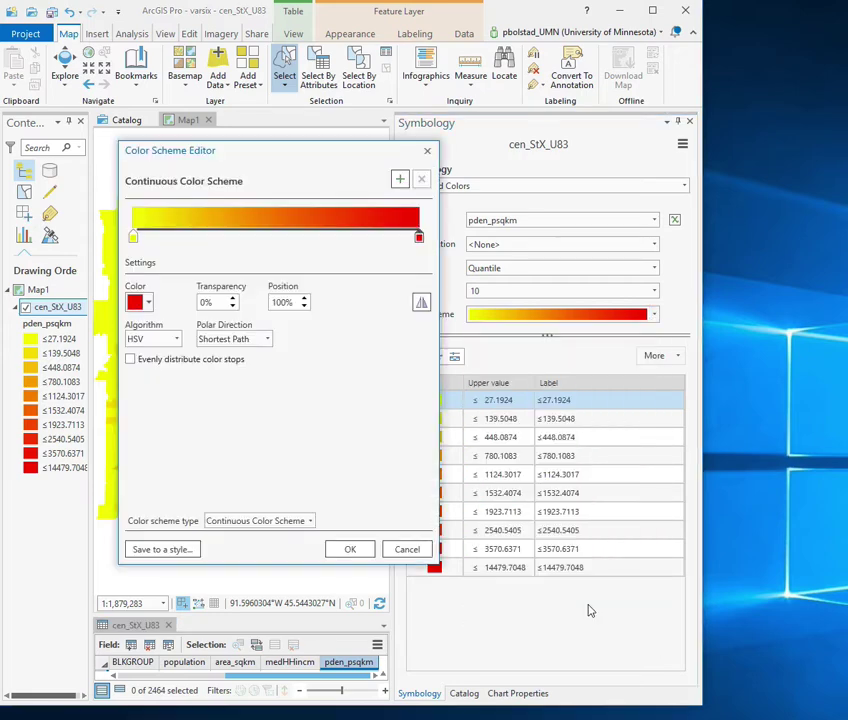
left_click(134, 240)
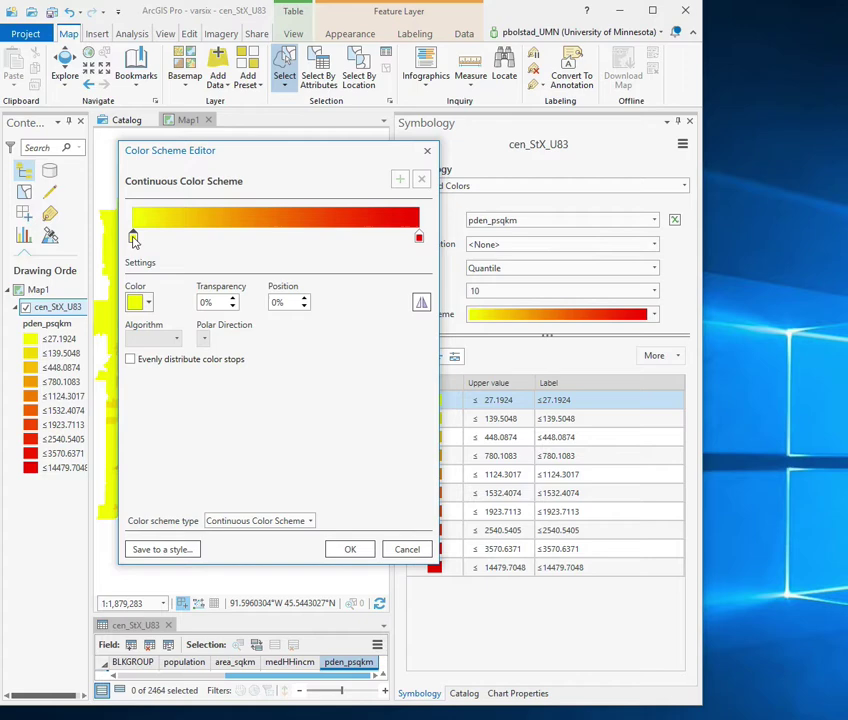
left_click(148, 304)
left_click(213, 387)
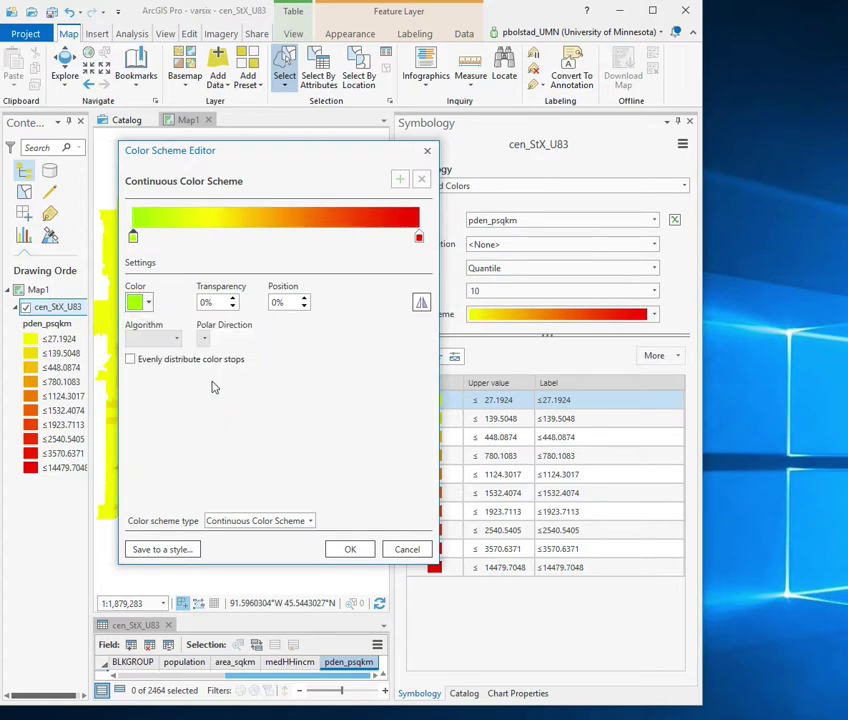
left_click(350, 549)
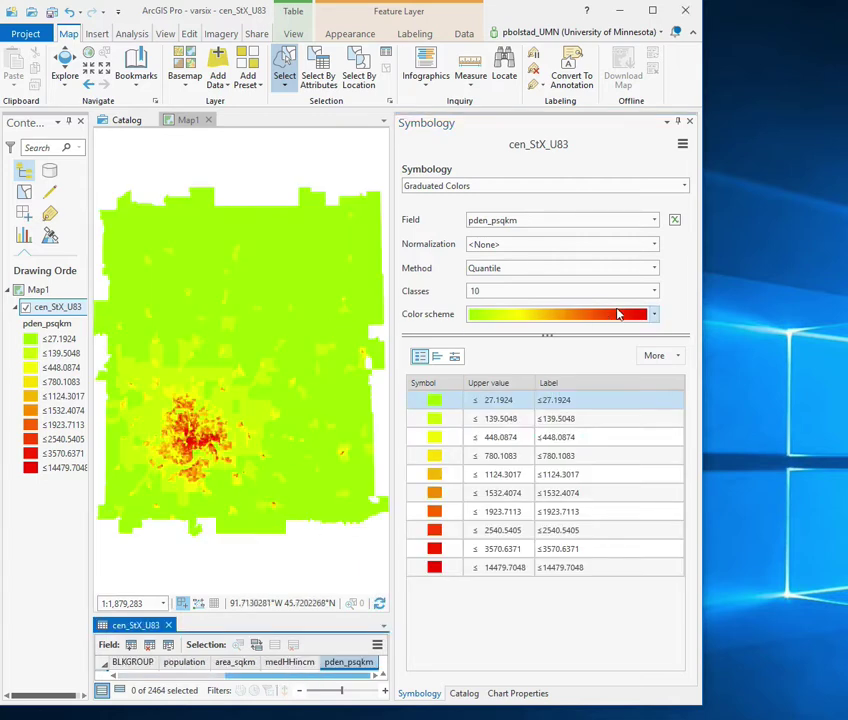
Step: Add extra colour stops to the ramp at about 22%, 44% and 72%
left_click(655, 315)
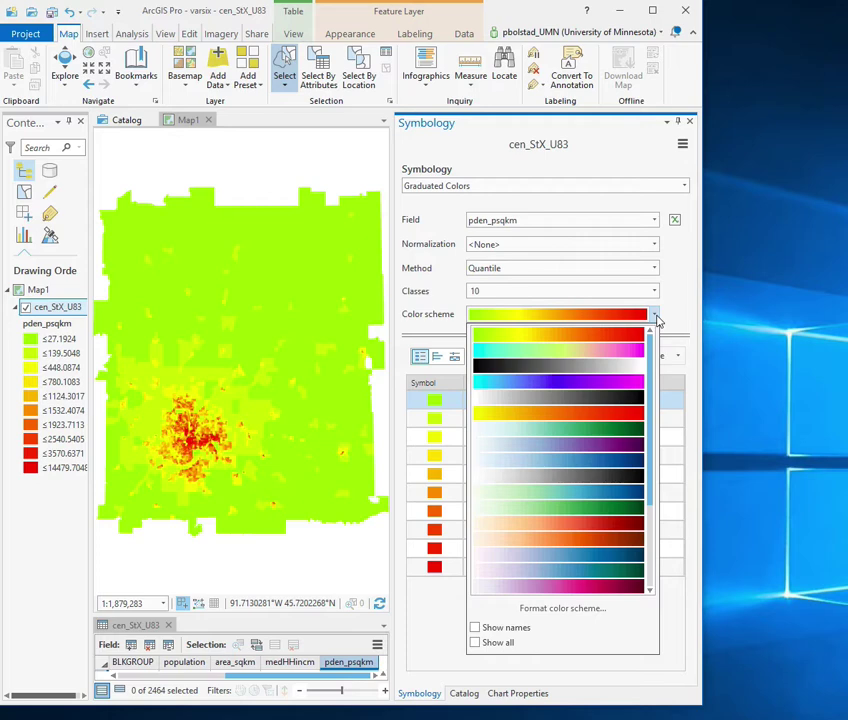
left_click(588, 610)
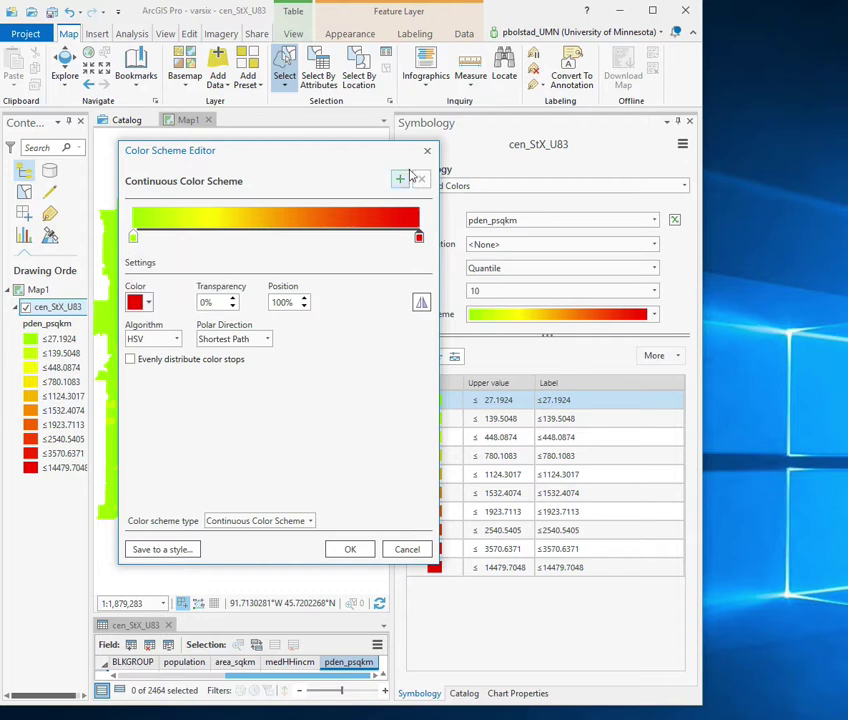
left_click(400, 179)
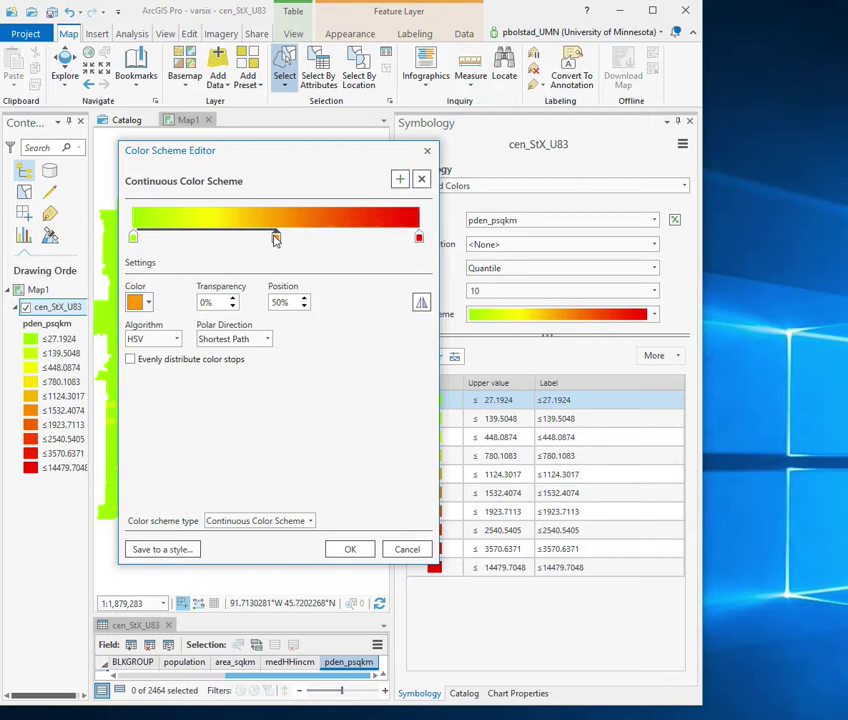
left_click_drag(276, 238, 197, 237)
left_click(335, 228)
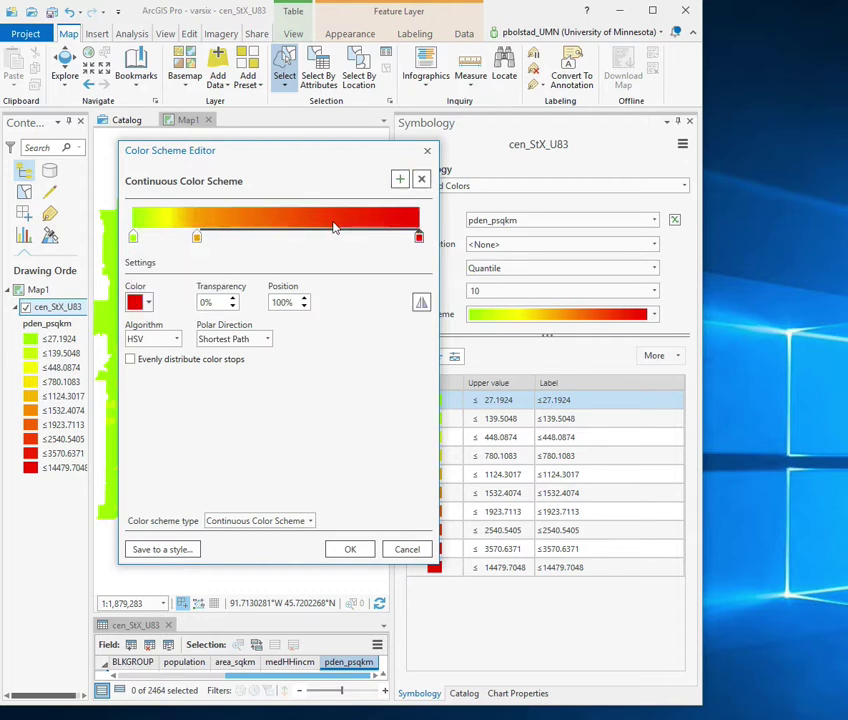
left_click(399, 180)
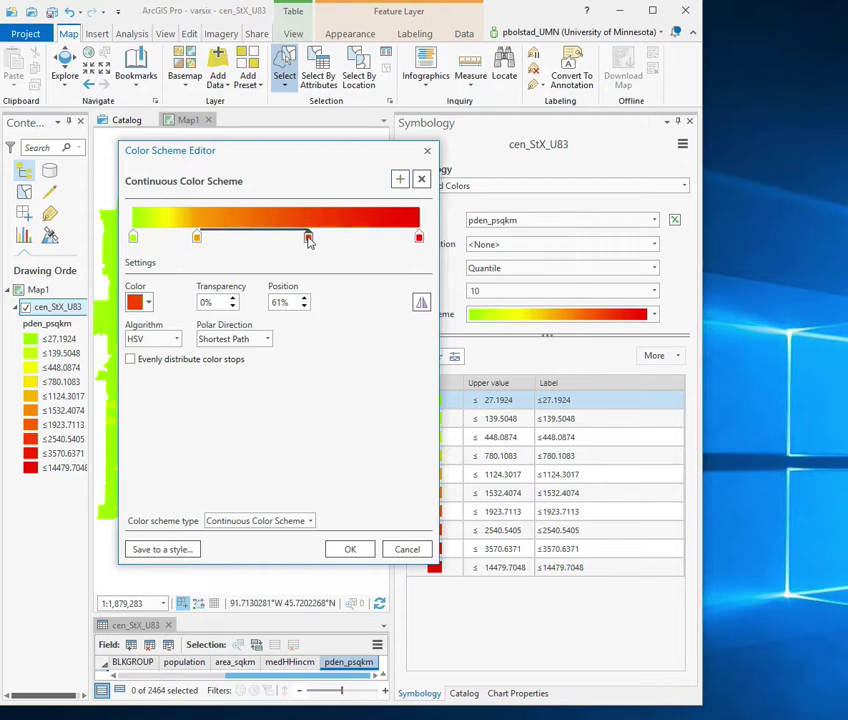
left_click_drag(309, 240, 260, 240)
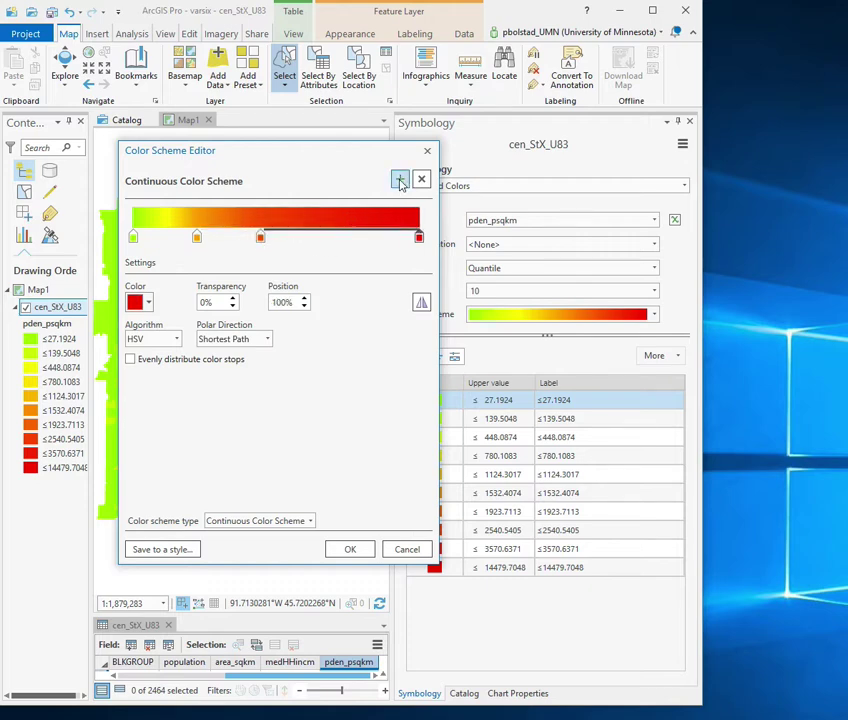
left_click(399, 180)
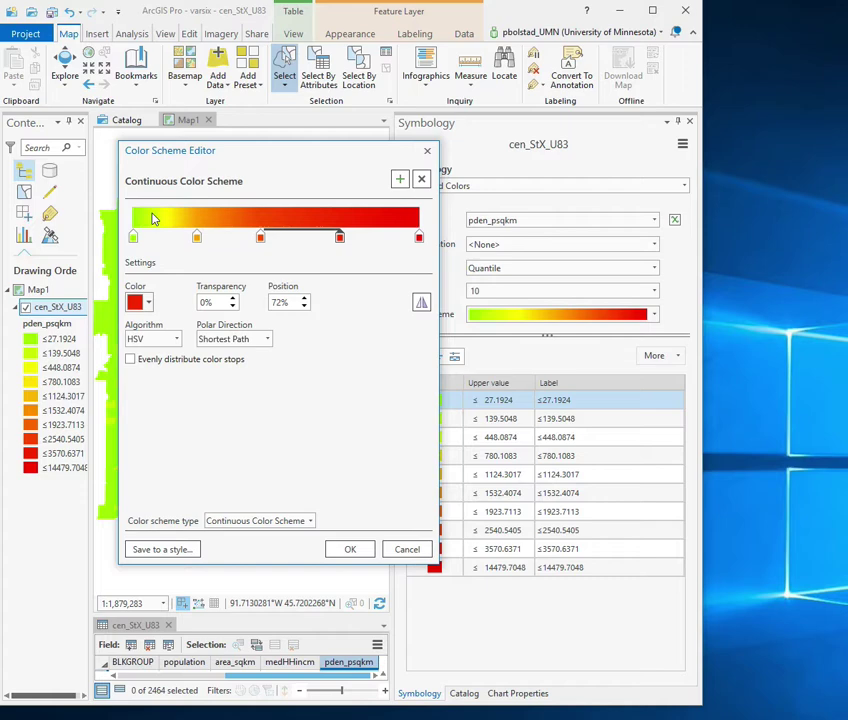
Step: Colour the 44% stop light blue and the 72% stop olive, then discard the edits
left_click(260, 238)
left_click(135, 303)
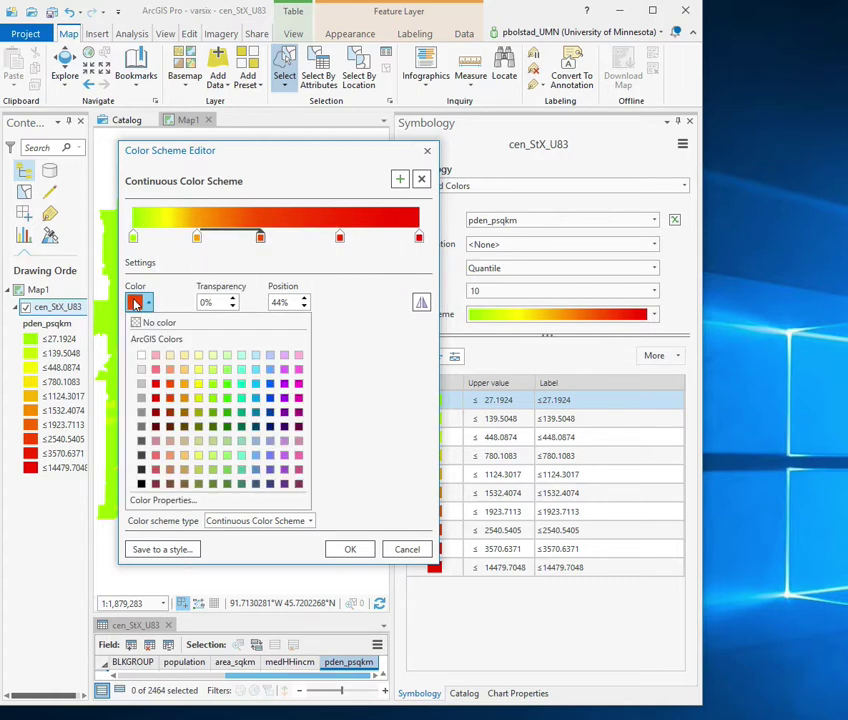
left_click(270, 369)
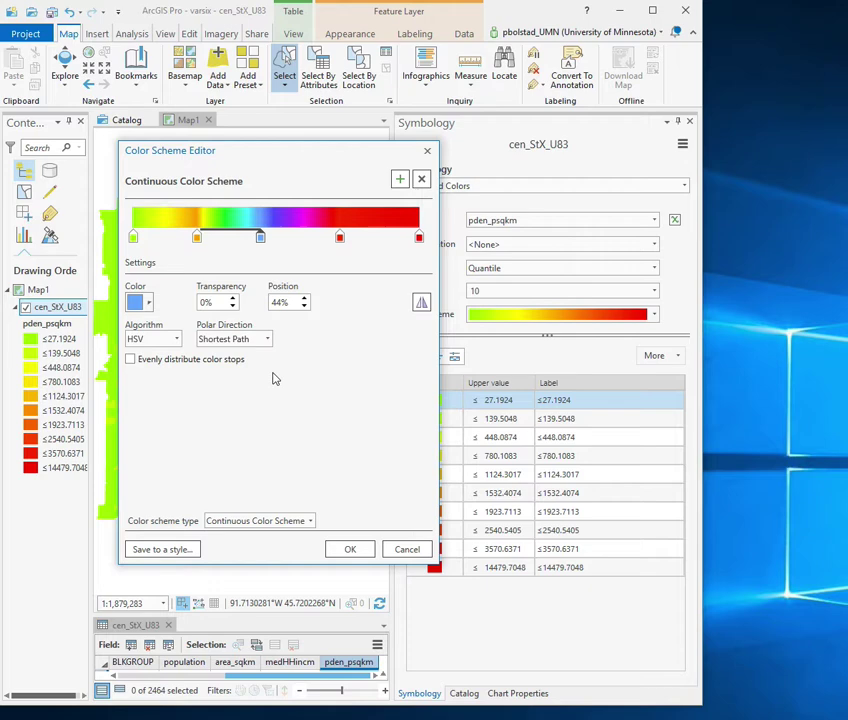
left_click(340, 238)
left_click(145, 303)
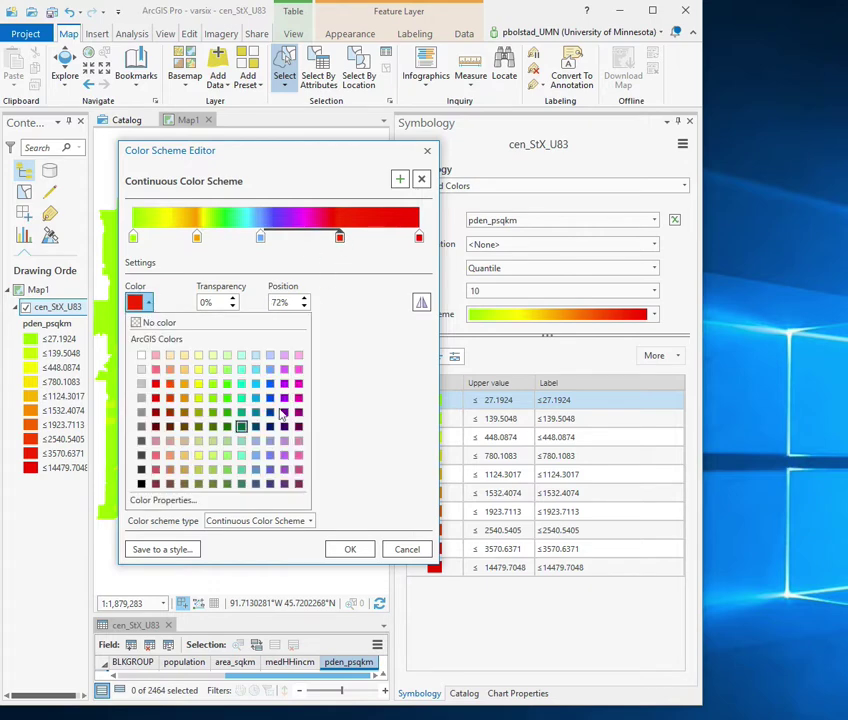
left_click(198, 427)
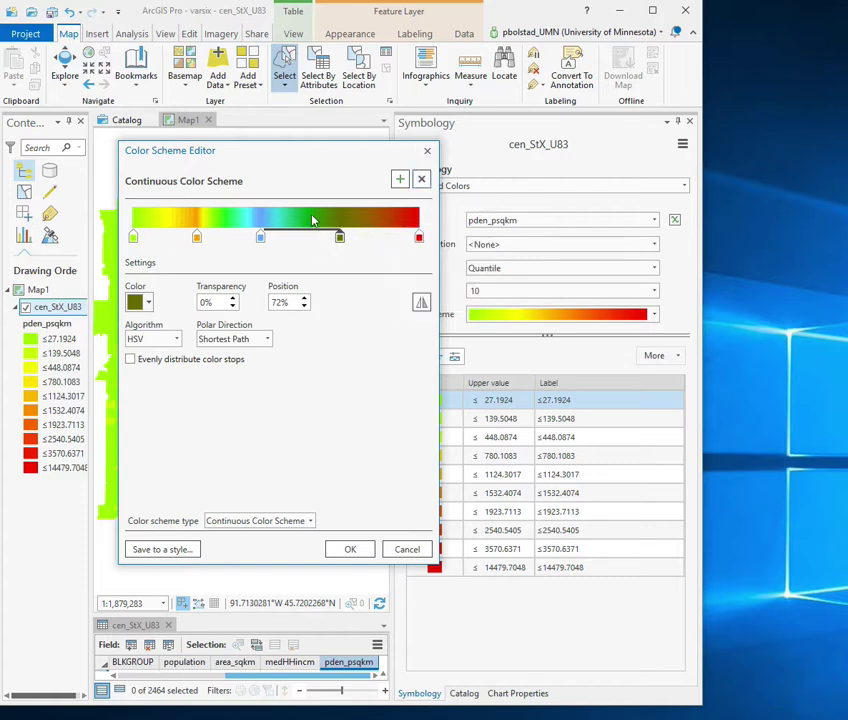
left_click(427, 151)
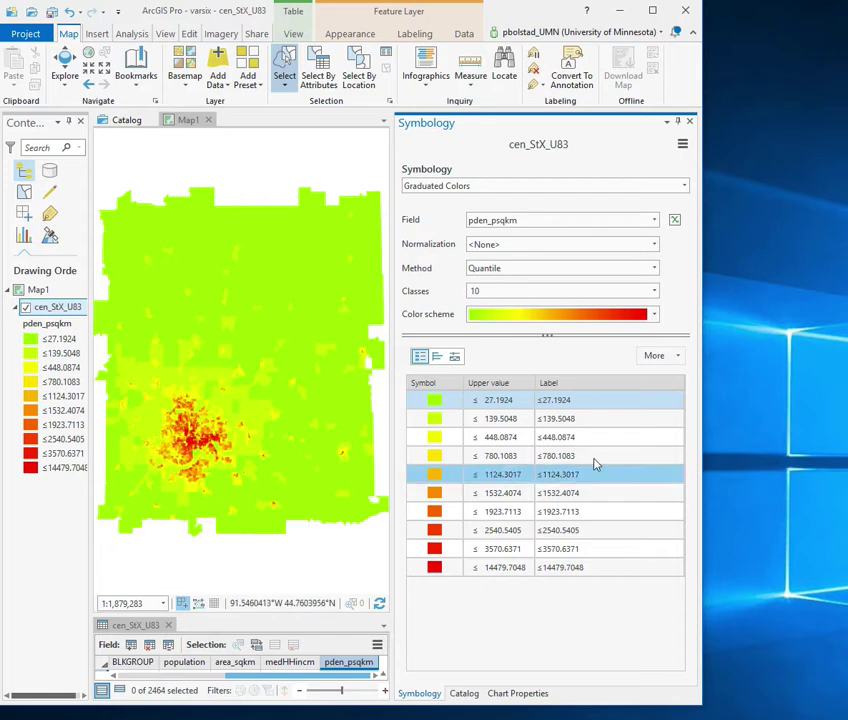
Step: Delete the ≤ sign from the first two class labels, leaving 27.1924 and 139.5048
left_click(545, 401)
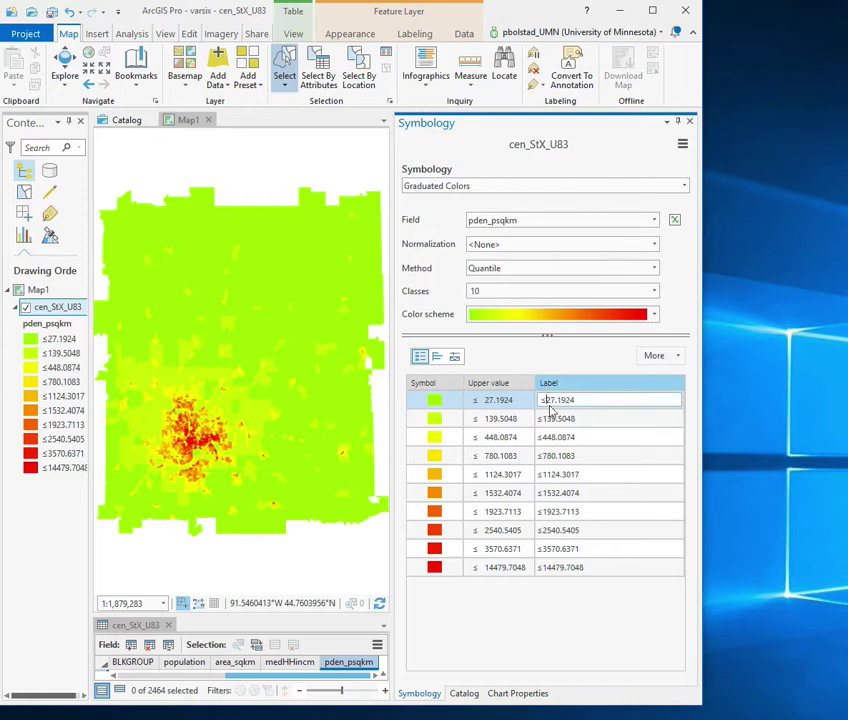
key("Delete")
left_click(546, 424)
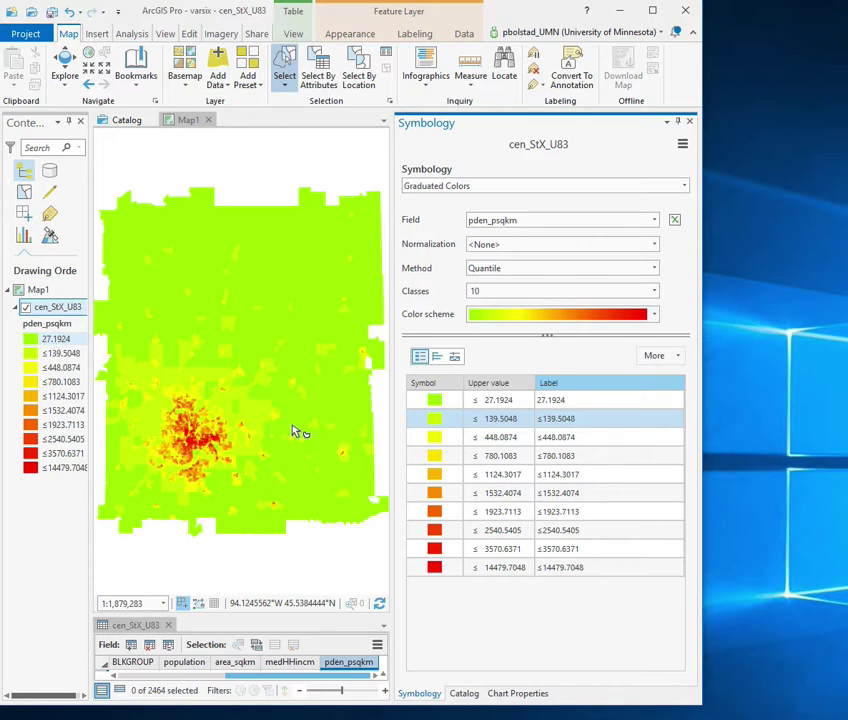
left_click(543, 419)
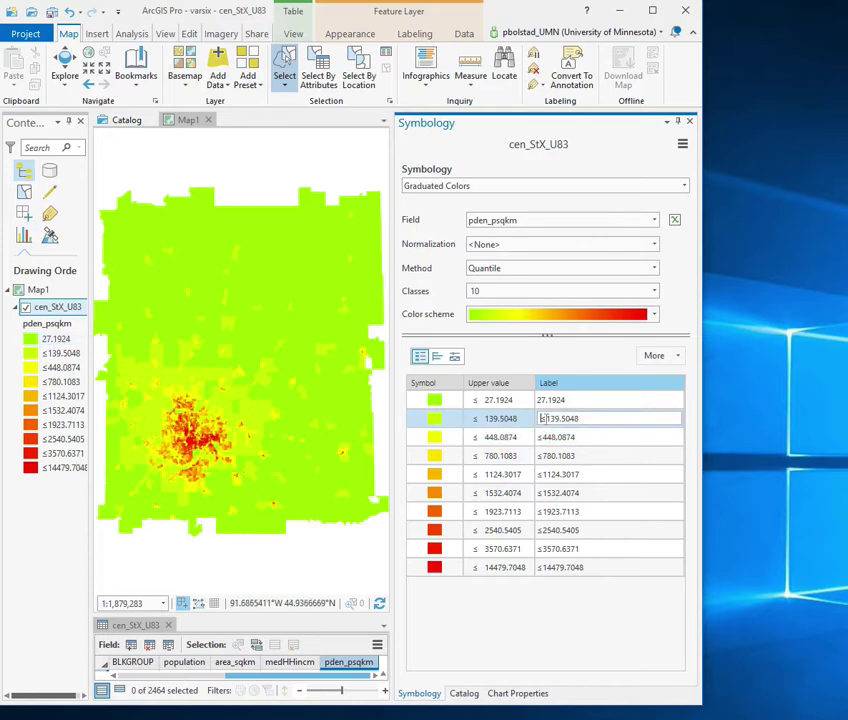
left_click_drag(542, 418, 536, 423)
key("Return")
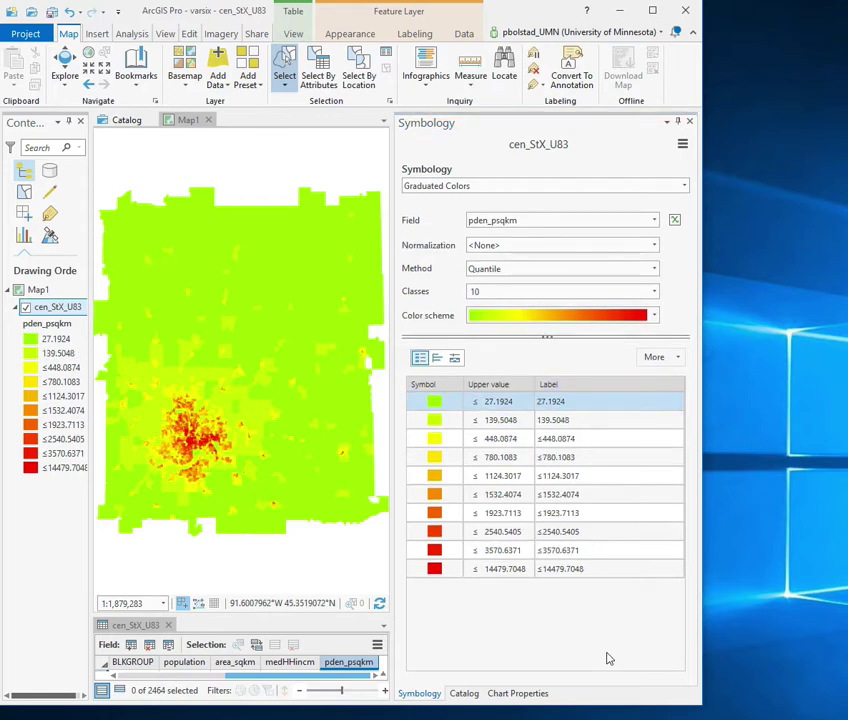
left_click(682, 145)
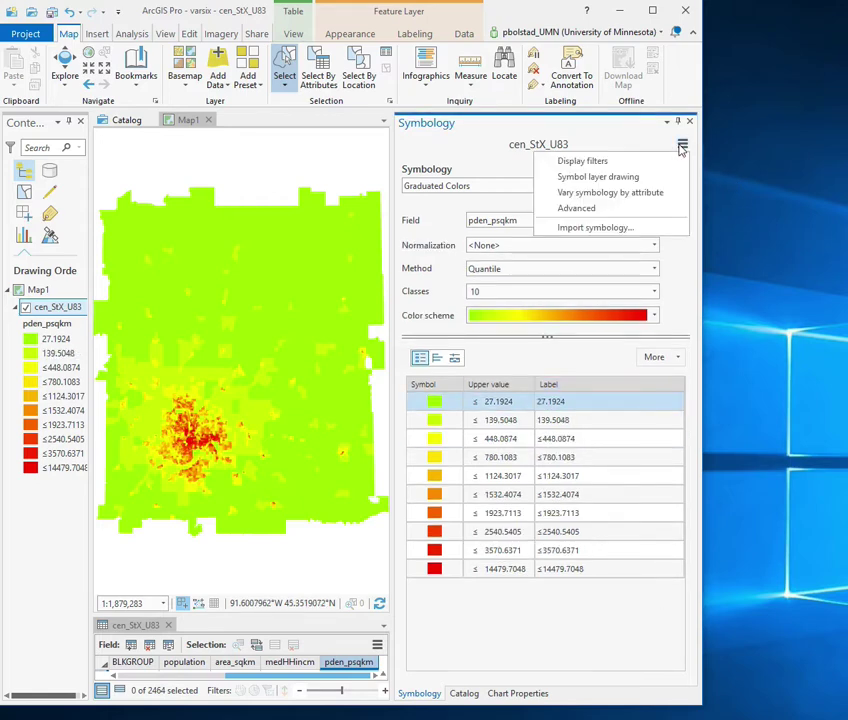
Step: Format the class labels as Numeric with 2 decimal places and thousands separators
left_click(587, 210)
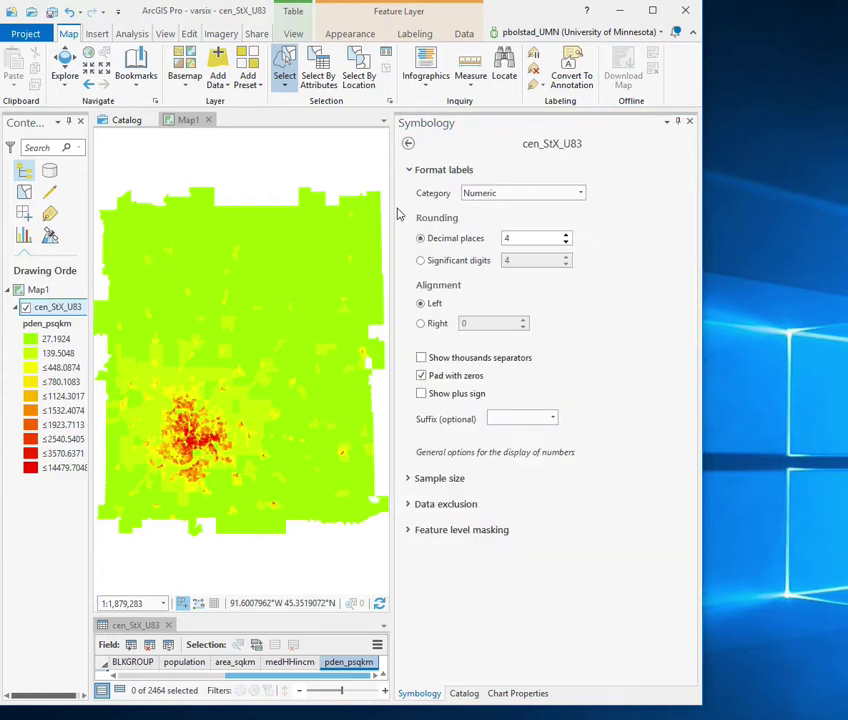
left_click(566, 243)
left_click(566, 243)
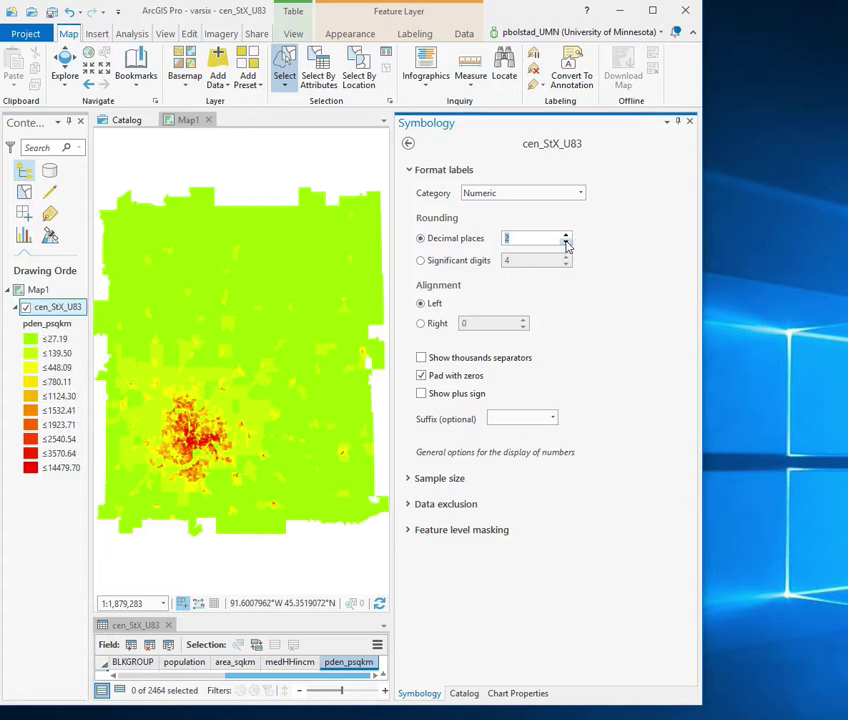
left_click(421, 358)
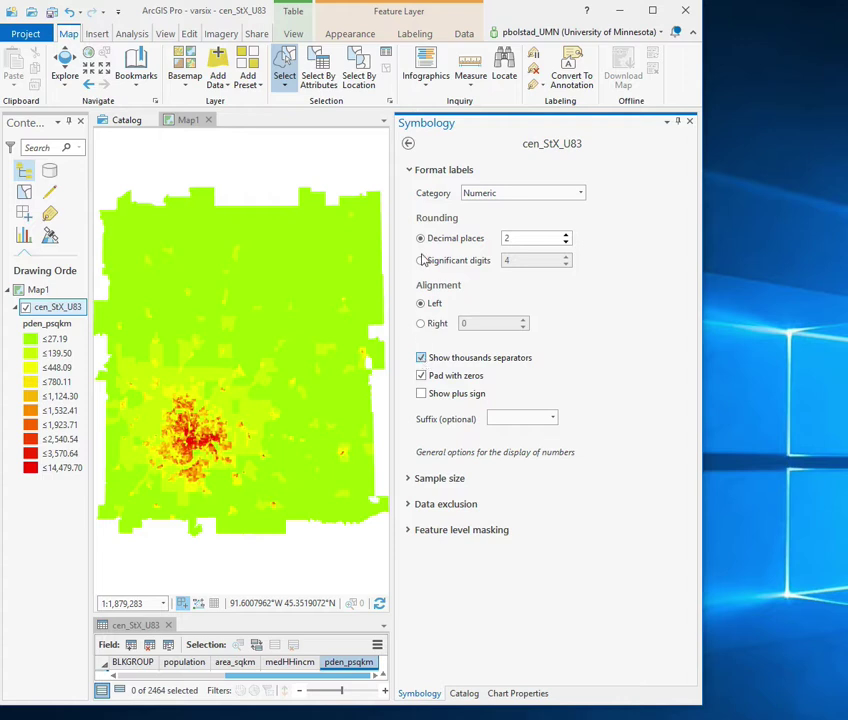
left_click(581, 193)
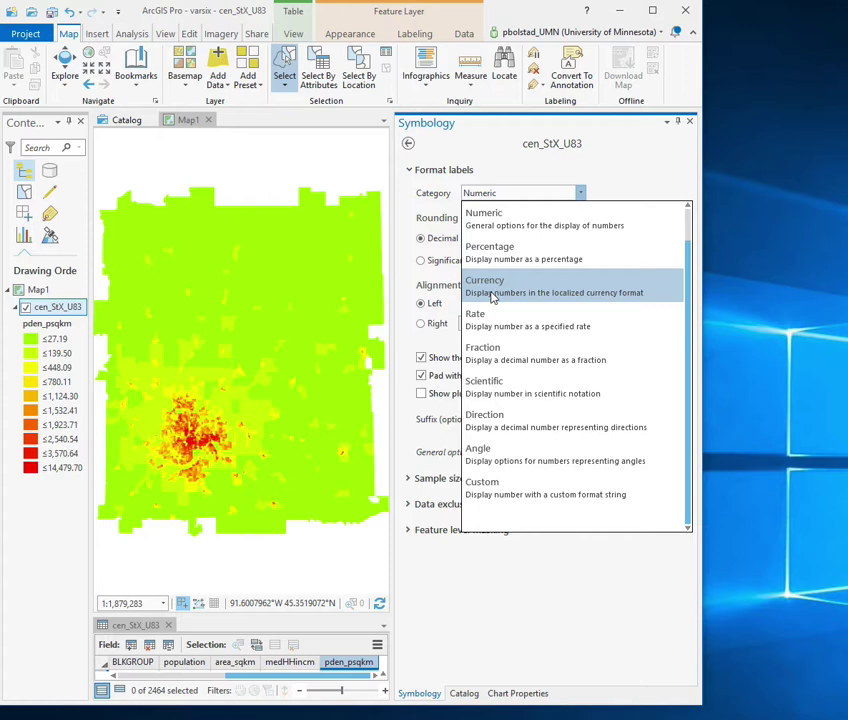
left_click(633, 158)
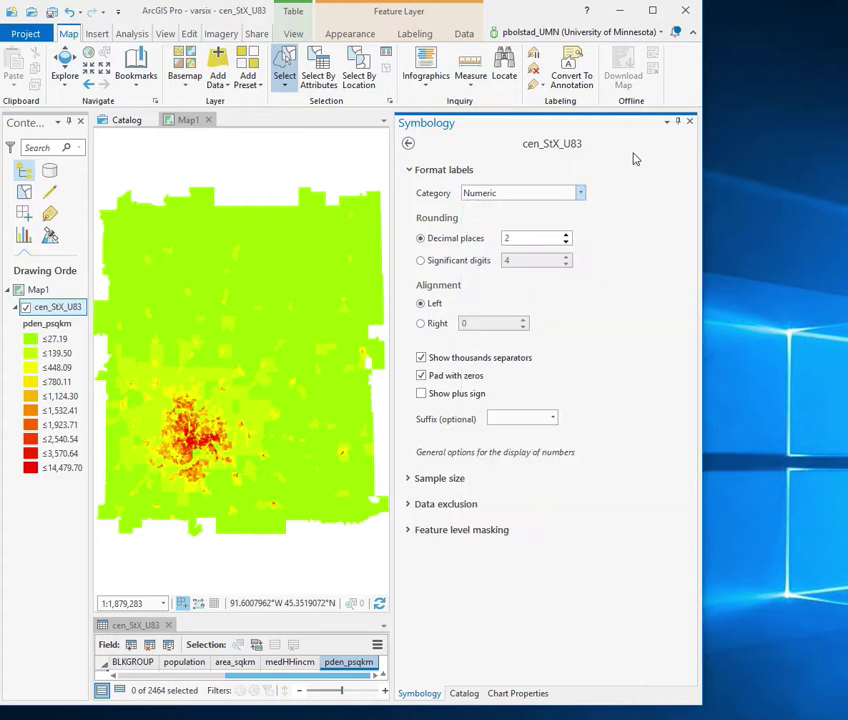
left_click(408, 145)
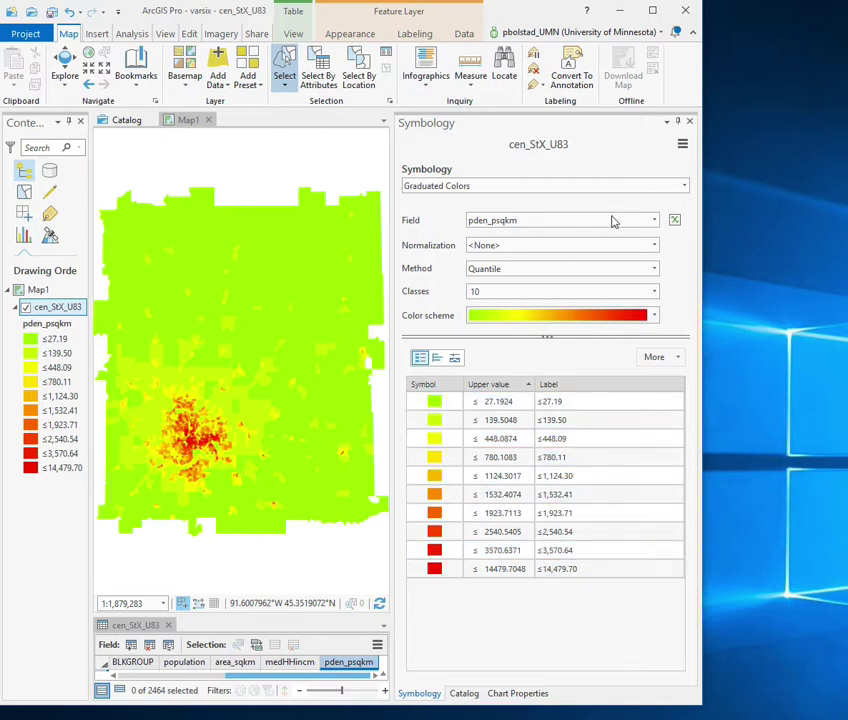
Step: Set the class labels to 1 decimal place in advanced formatting, e.g. ≤27.2 to ≤14,479.7
left_click(682, 144)
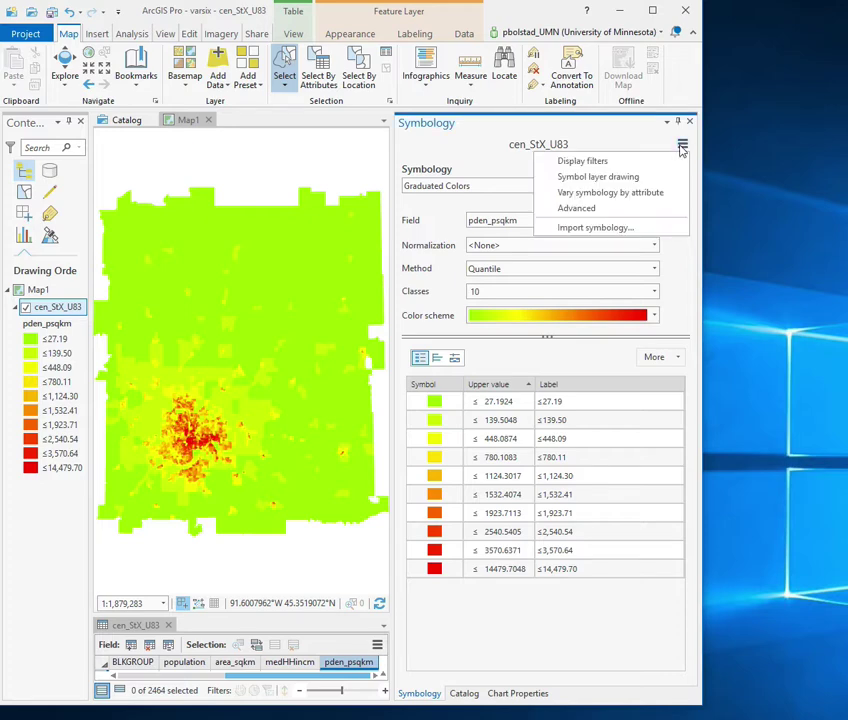
left_click(590, 208)
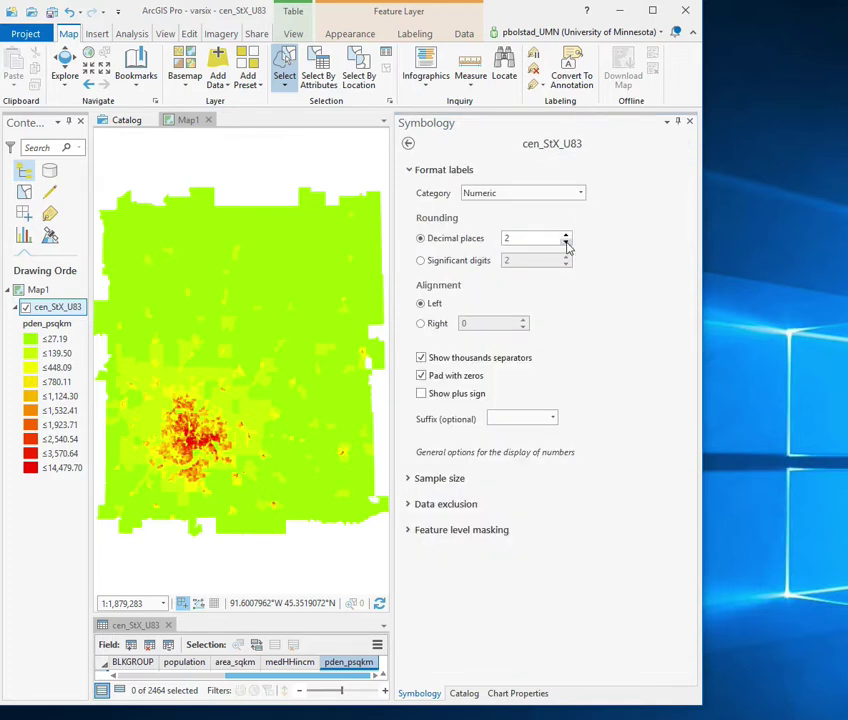
left_click(566, 243)
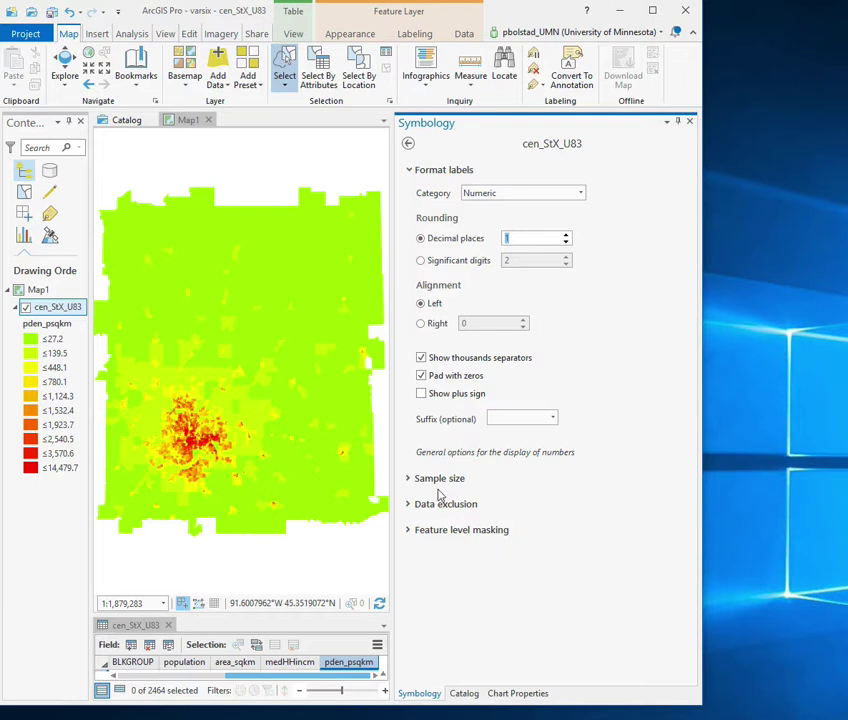
left_click(408, 143)
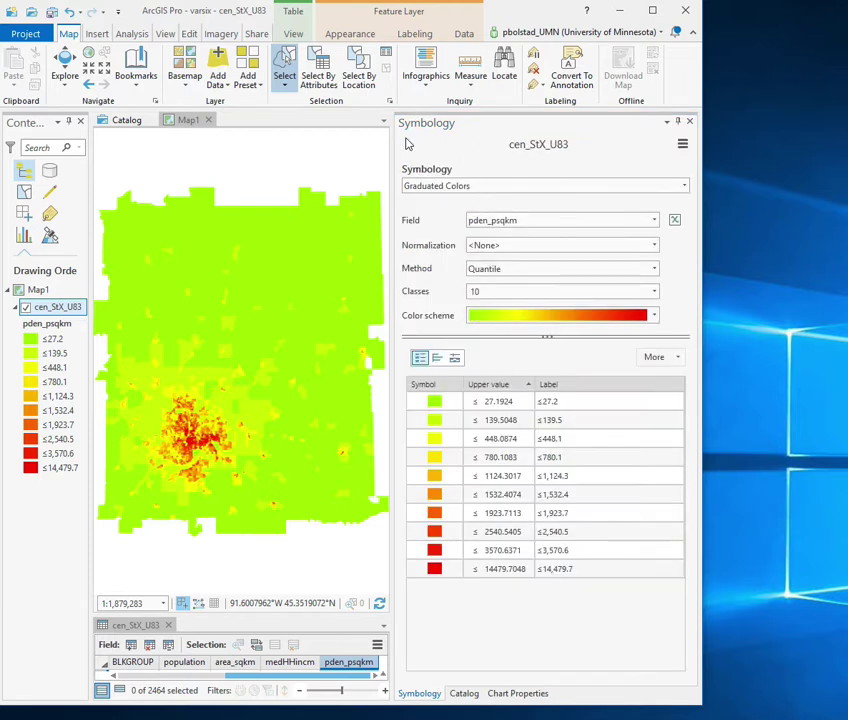